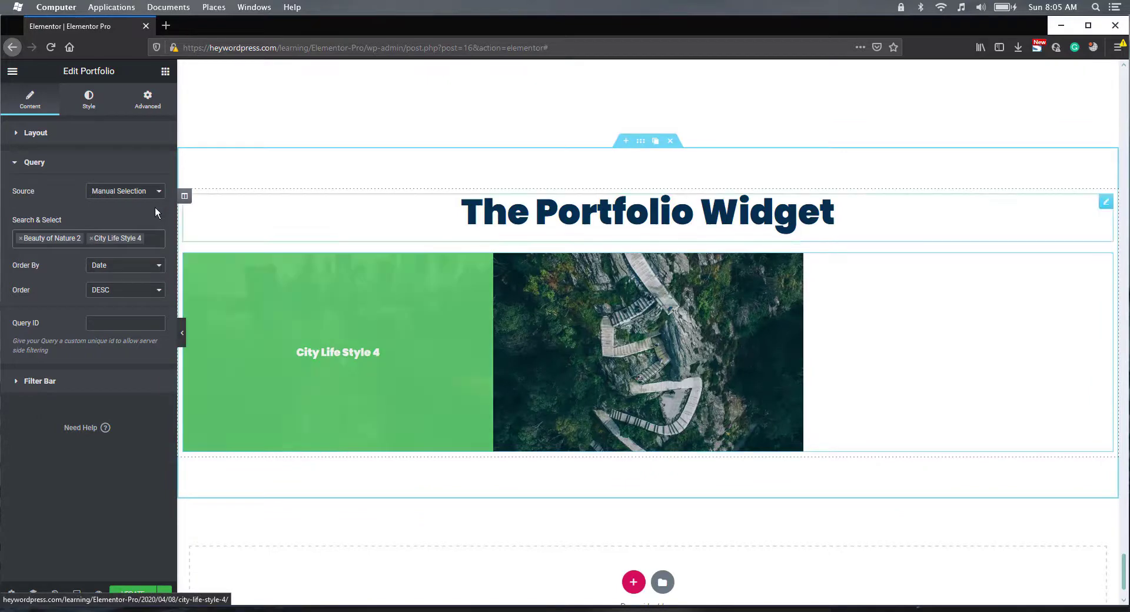
Step: Set the portfolio's query source to Posts and check the available date ranges, keeping All
{"action": "left_click", "coordinate": [126, 191]}
{"action": "left_click", "coordinate": [121, 206]}
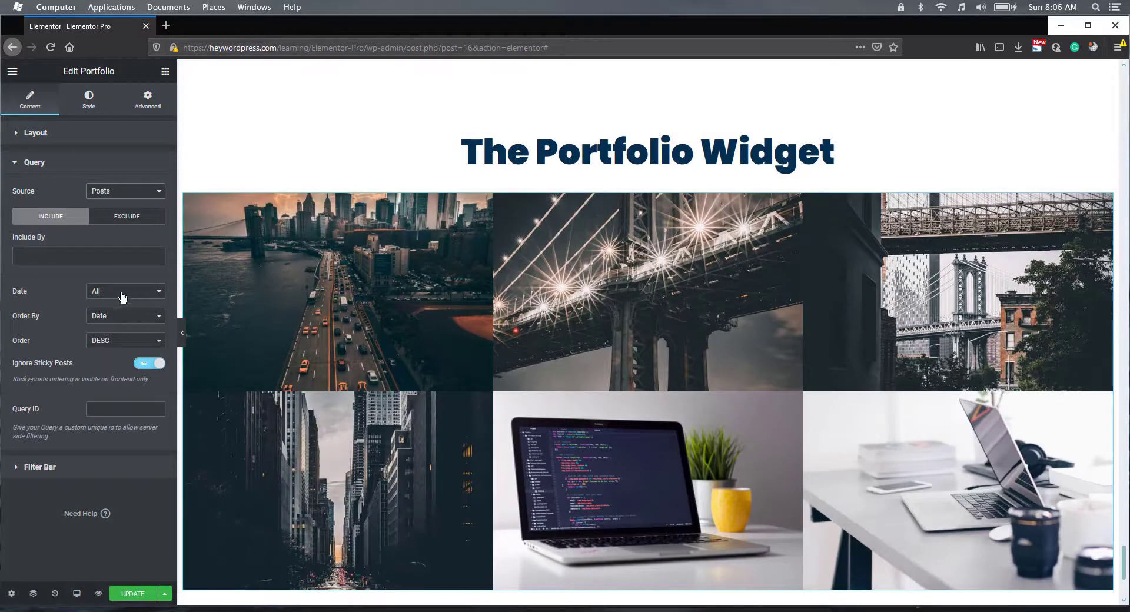
{"action": "left_click", "coordinate": [122, 292]}
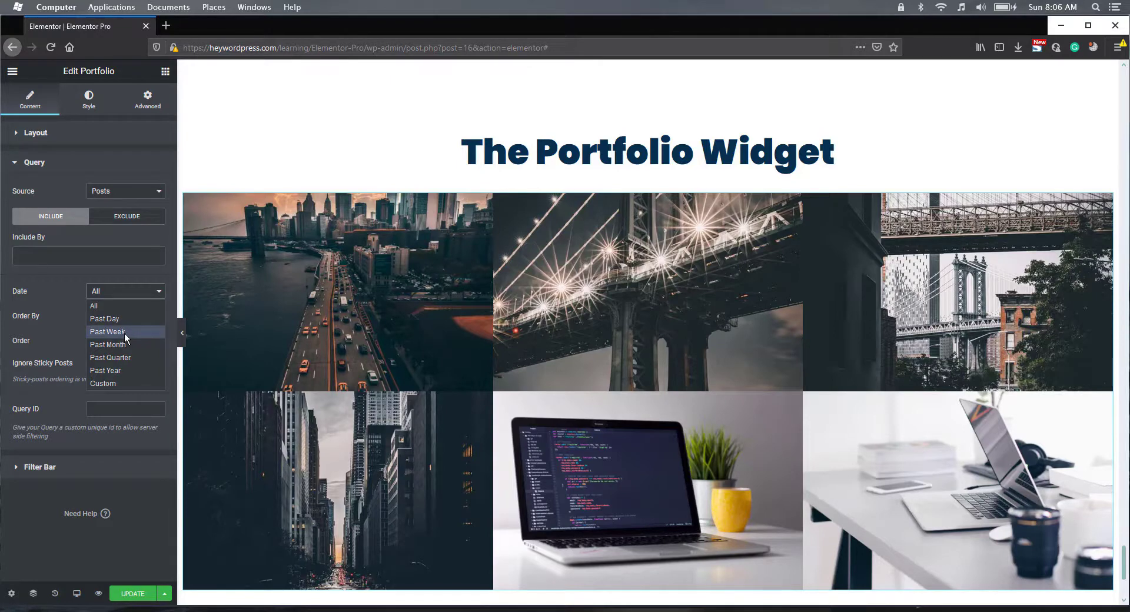
{"action": "left_click", "coordinate": [70, 300]}
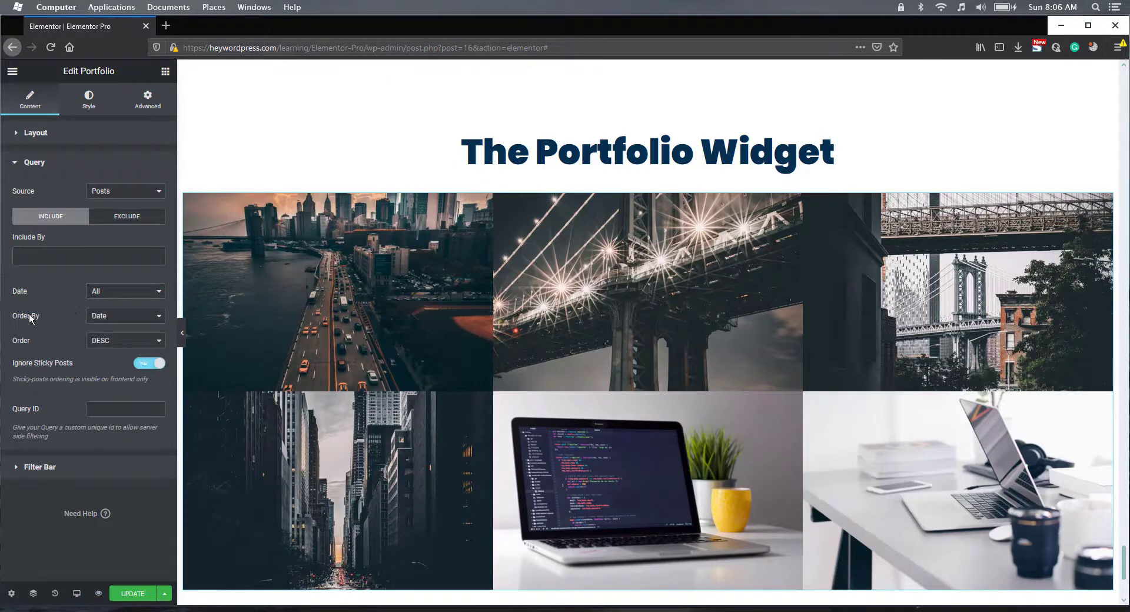
Step: Order the queried posts by Random after trying Title, and set the order direction to ASC
{"action": "left_click", "coordinate": [113, 318]}
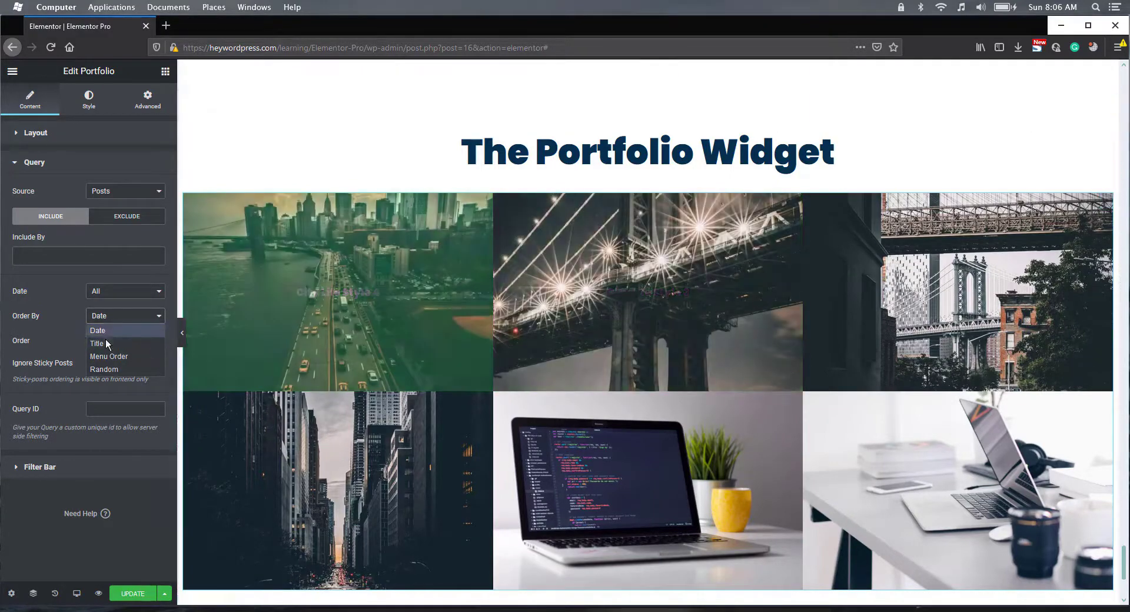
{"action": "left_click", "coordinate": [106, 343]}
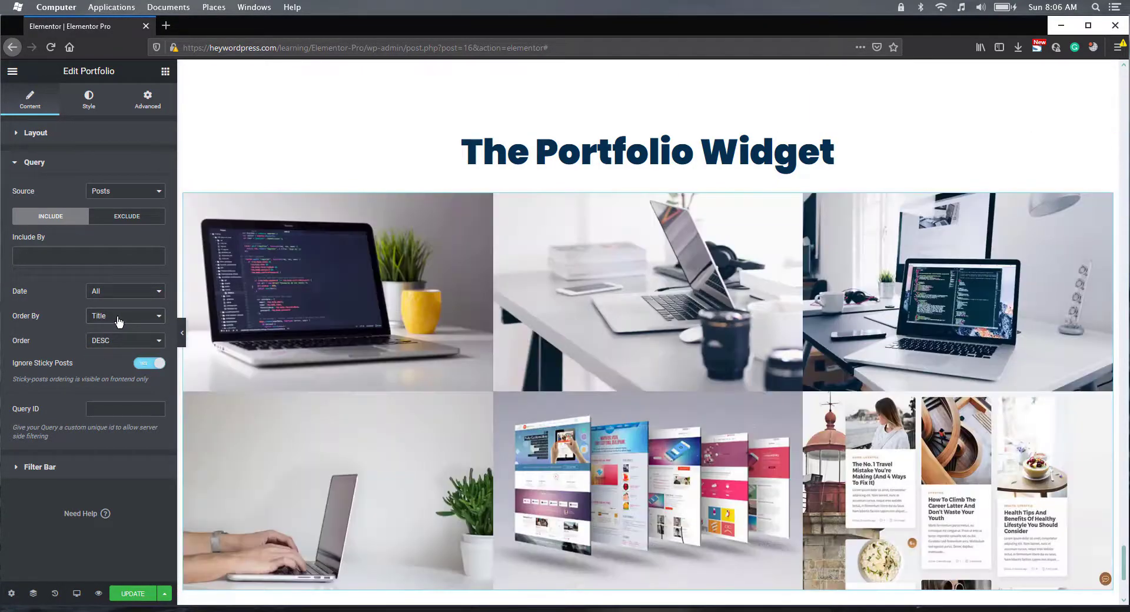
{"action": "left_click", "coordinate": [118, 321]}
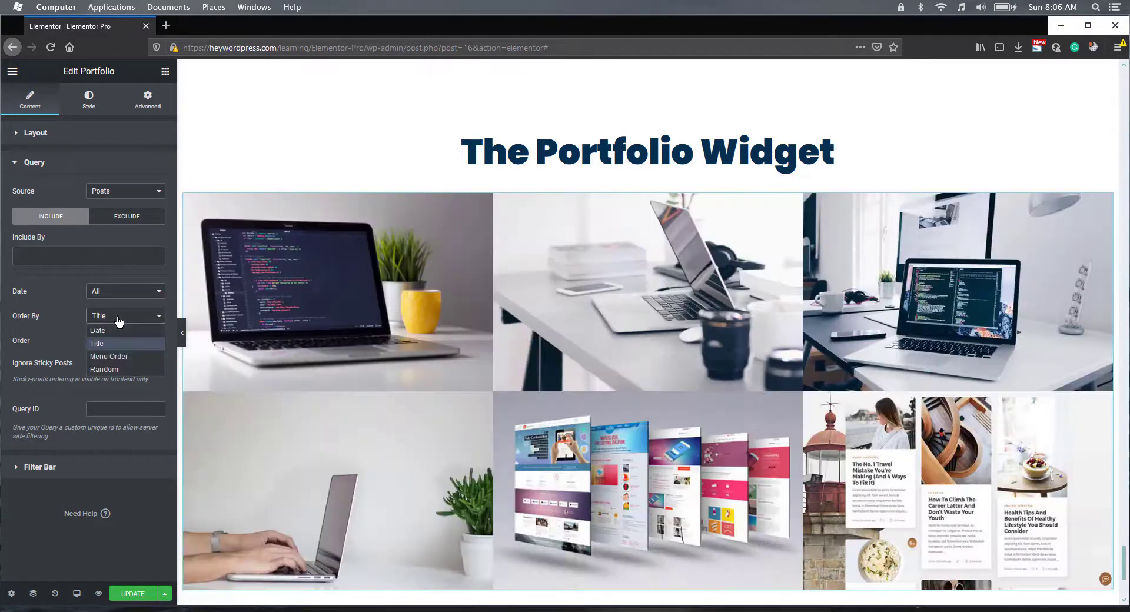
{"action": "left_click", "coordinate": [114, 369]}
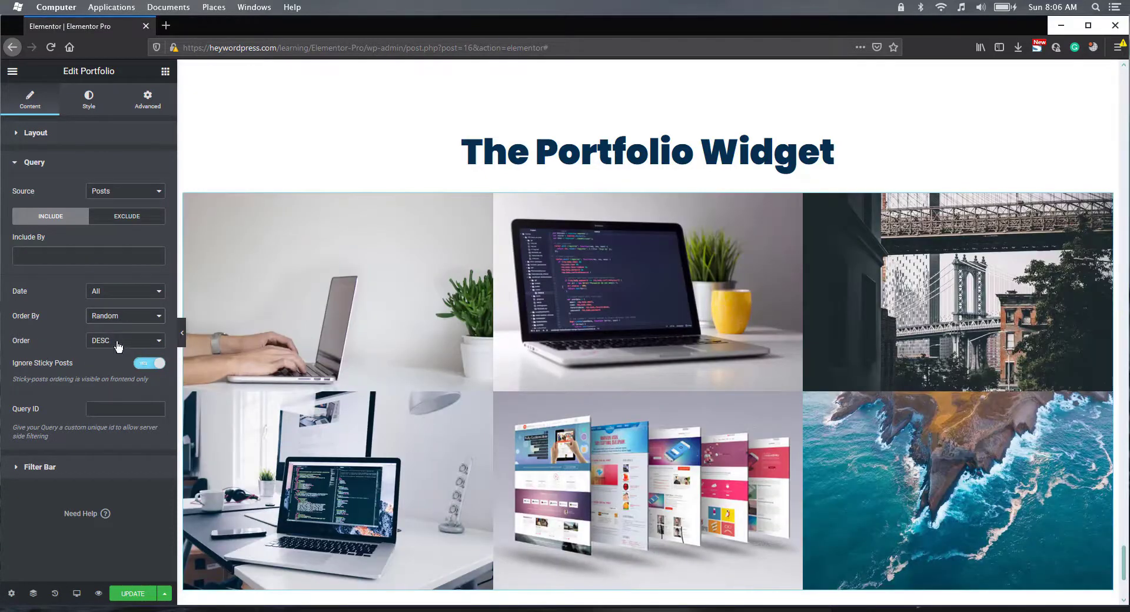
{"action": "left_click", "coordinate": [119, 341]}
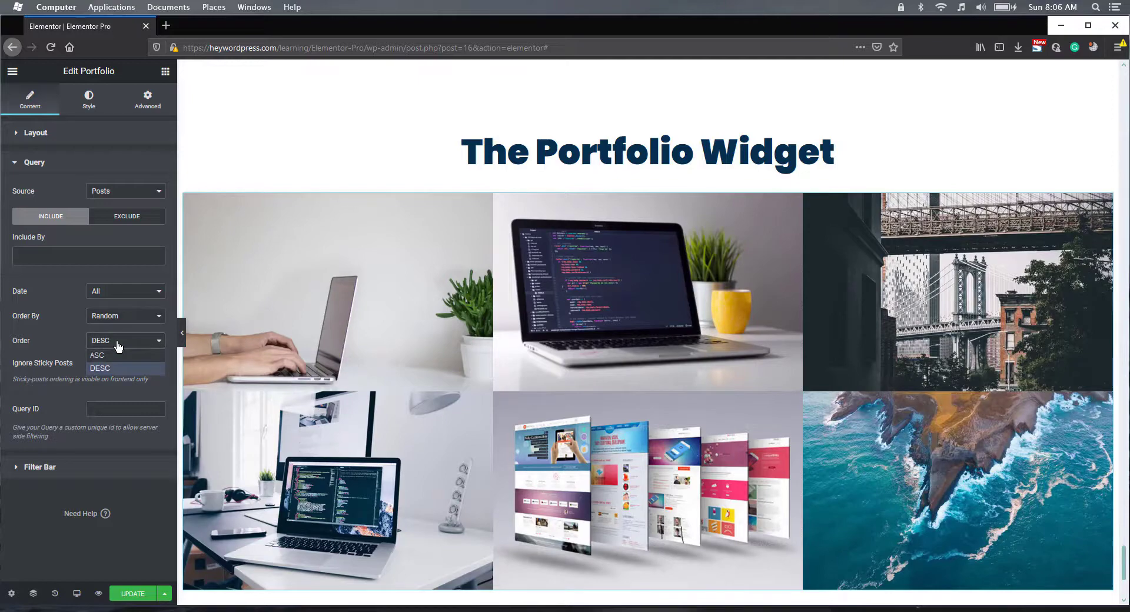
{"action": "left_click", "coordinate": [111, 355]}
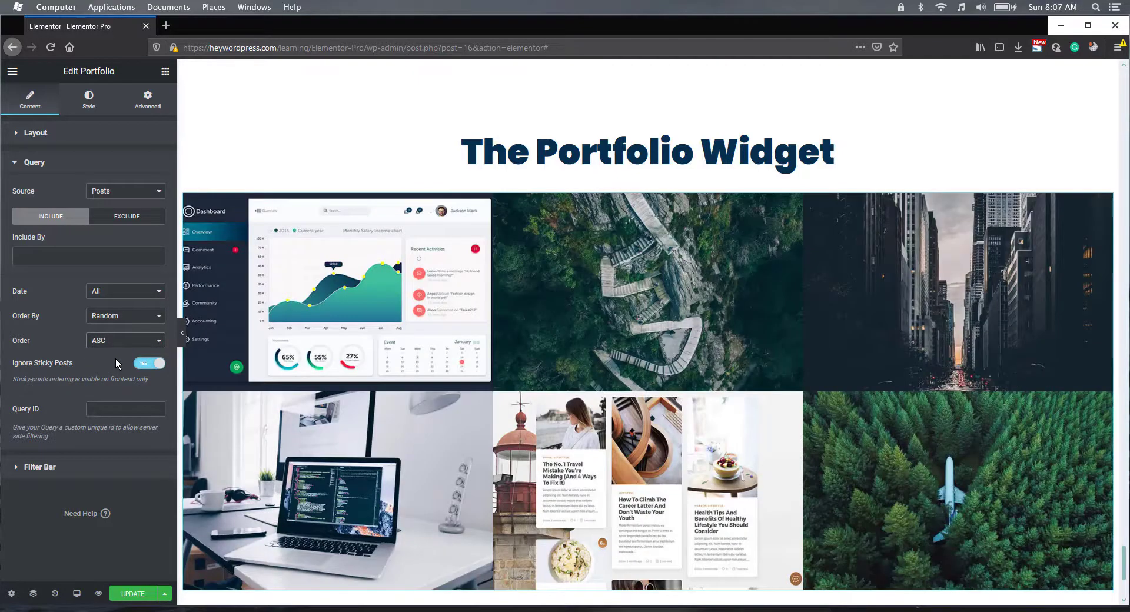
Step: Show the portfolio's filter bar and base it on the Categories taxonomy
{"action": "left_click", "coordinate": [77, 469]}
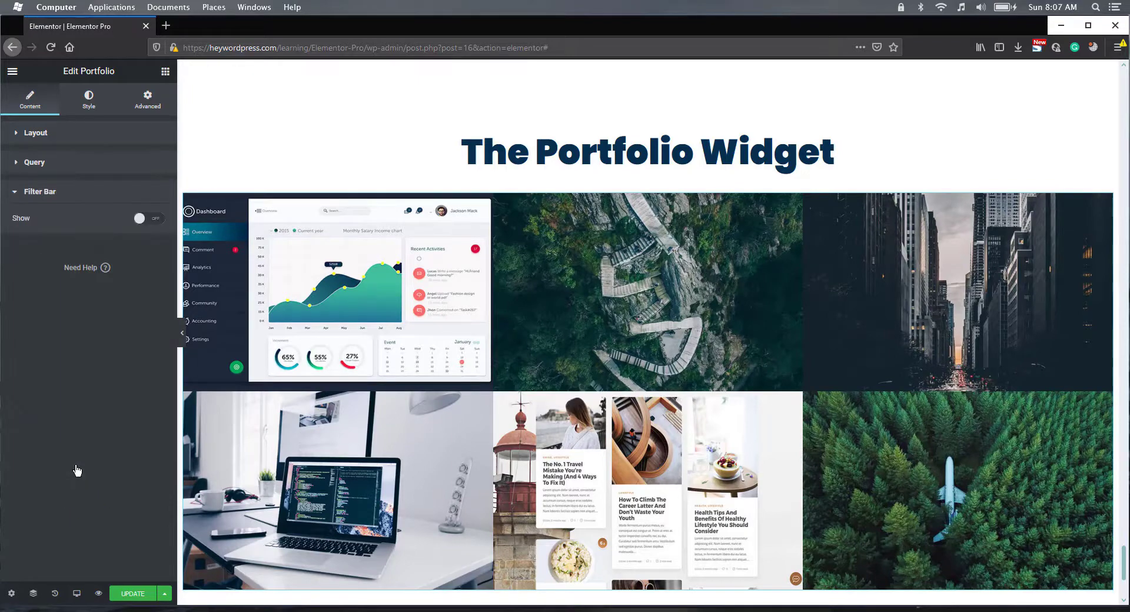
{"action": "left_click", "coordinate": [156, 220]}
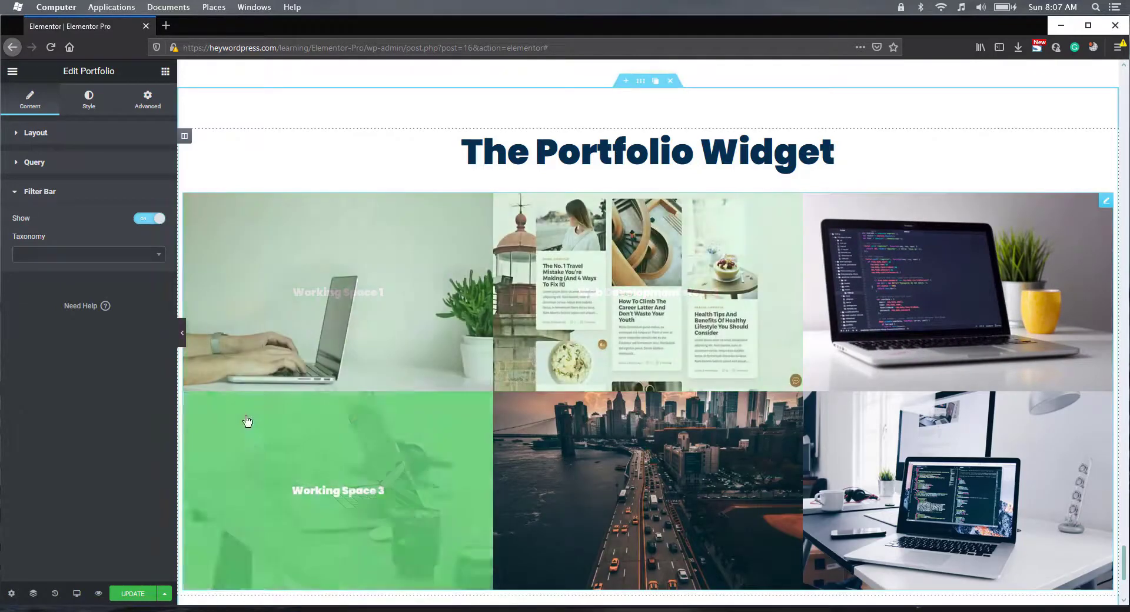
{"action": "left_click", "coordinate": [147, 258]}
{"action": "left_click", "coordinate": [51, 290]}
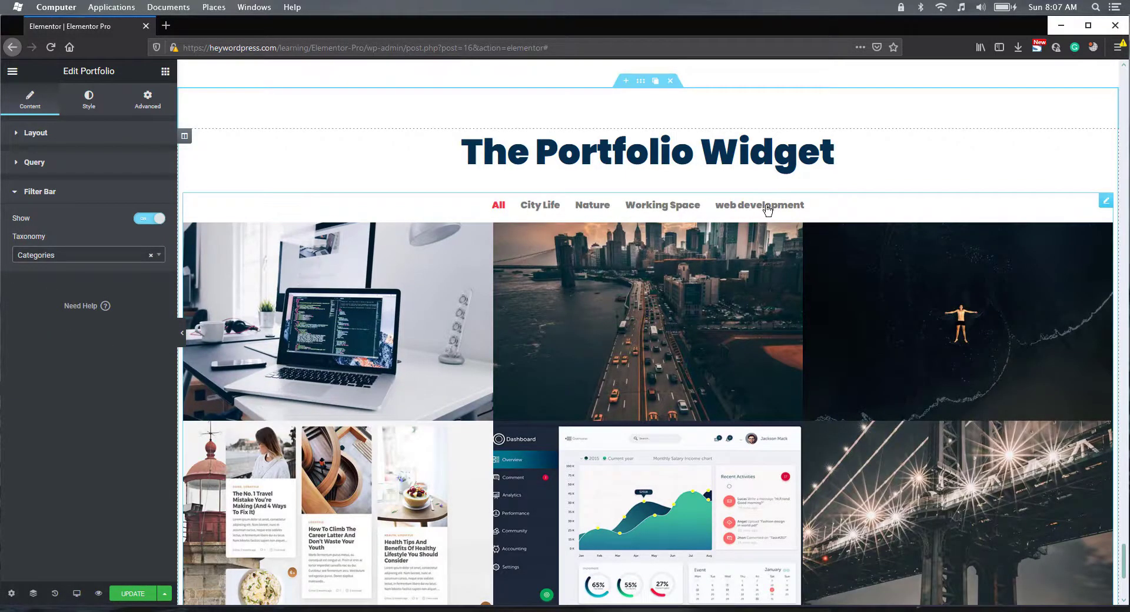
Step: Test the City Life, Nature, Working Space and web development filters, return to All, and review the taxonomy options
{"action": "left_click", "coordinate": [545, 207]}
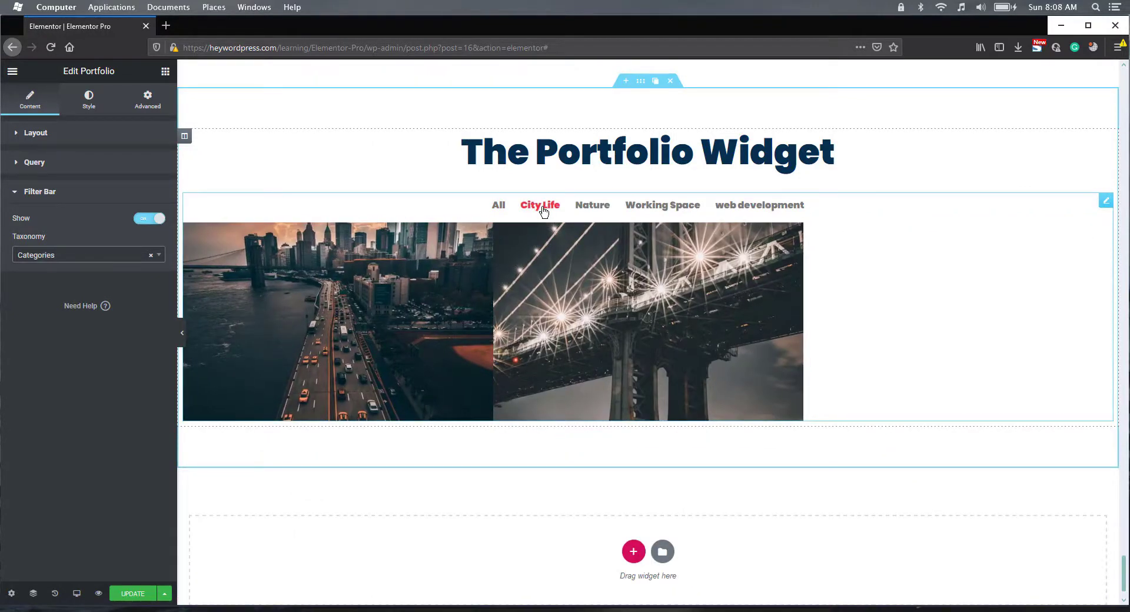
{"action": "left_click", "coordinate": [599, 209]}
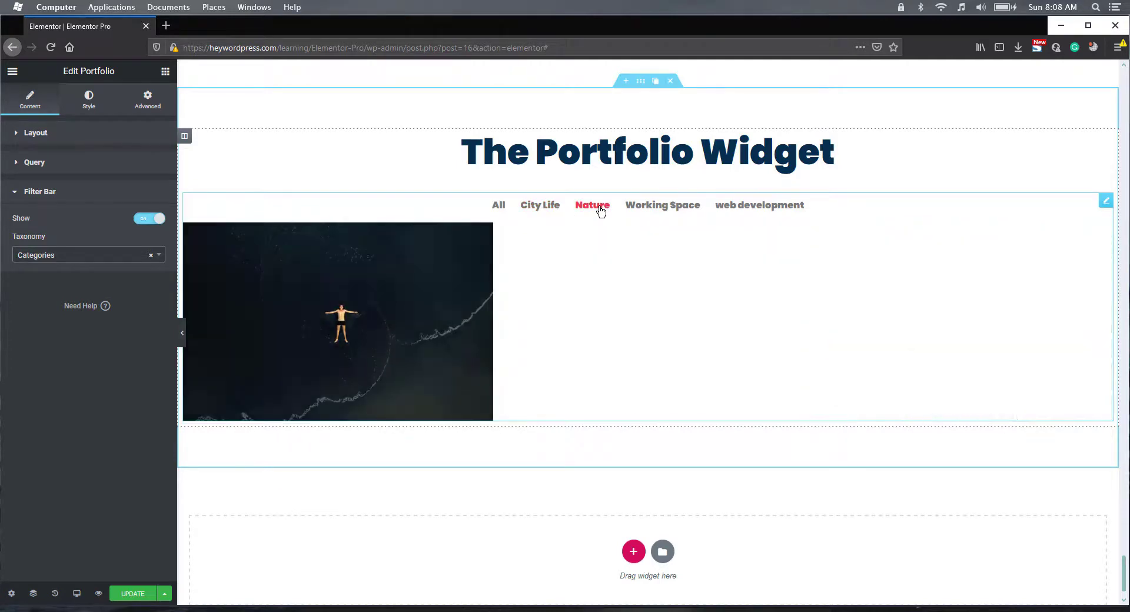
{"action": "left_click", "coordinate": [660, 210]}
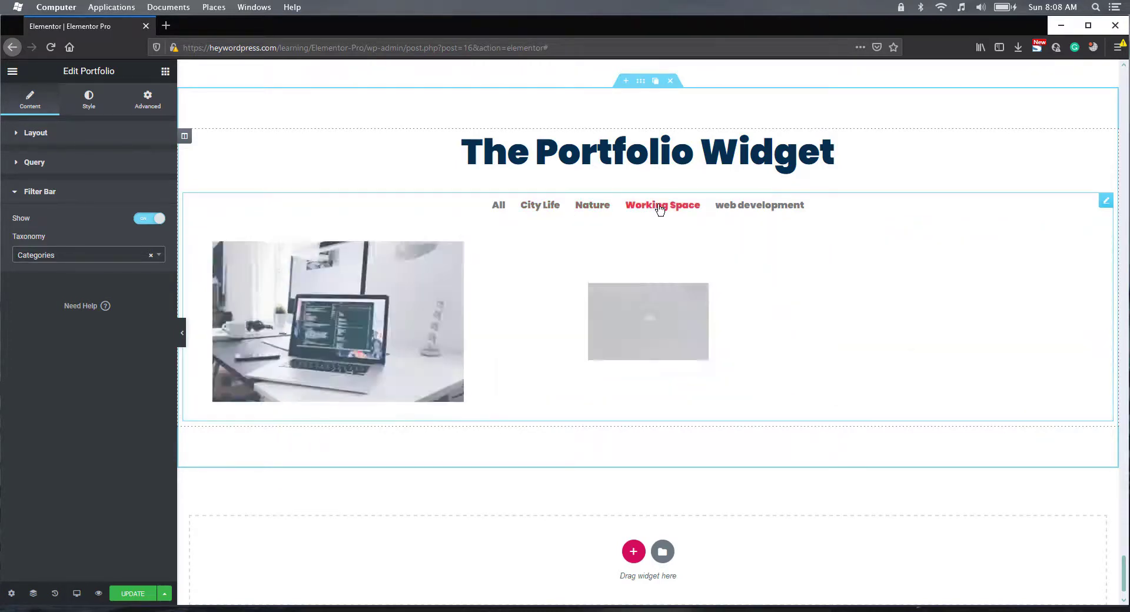
{"action": "left_click", "coordinate": [761, 213]}
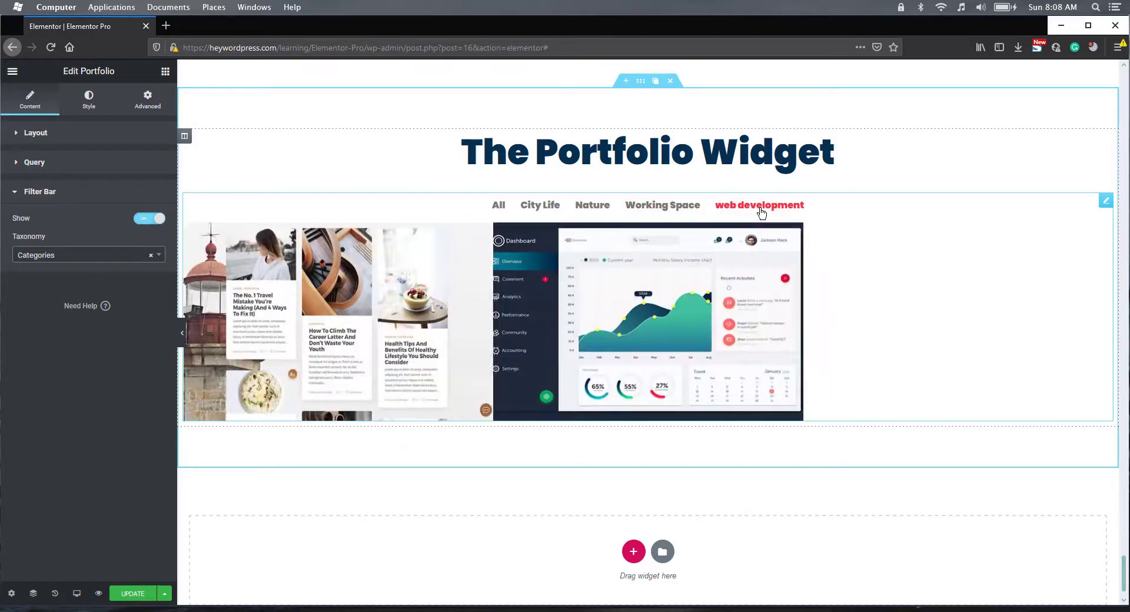
{"action": "left_click", "coordinate": [501, 212]}
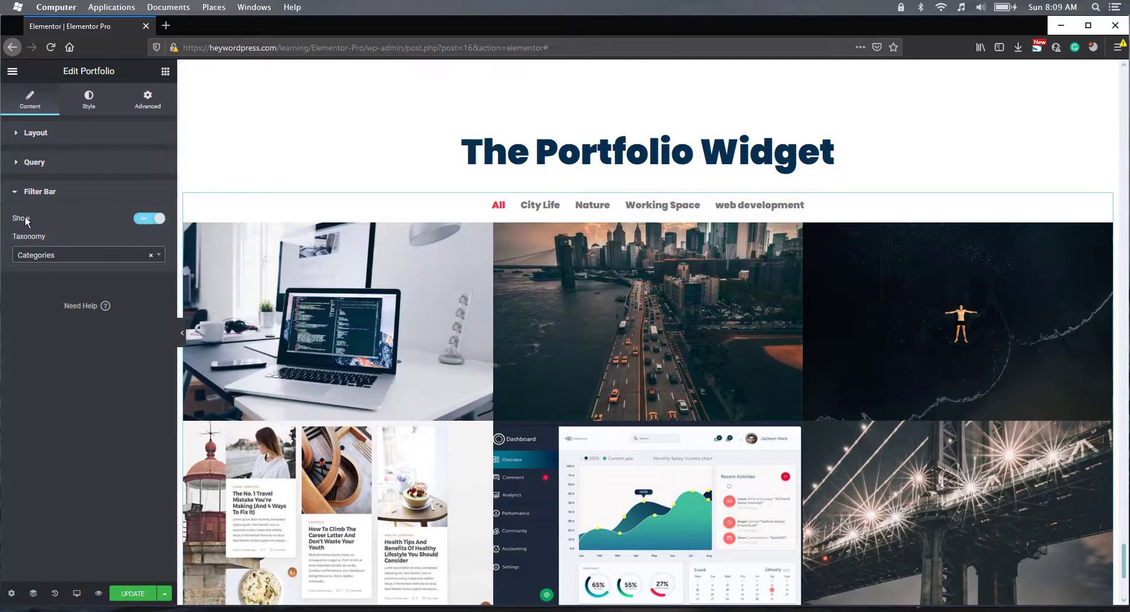
{"action": "left_click", "coordinate": [65, 256]}
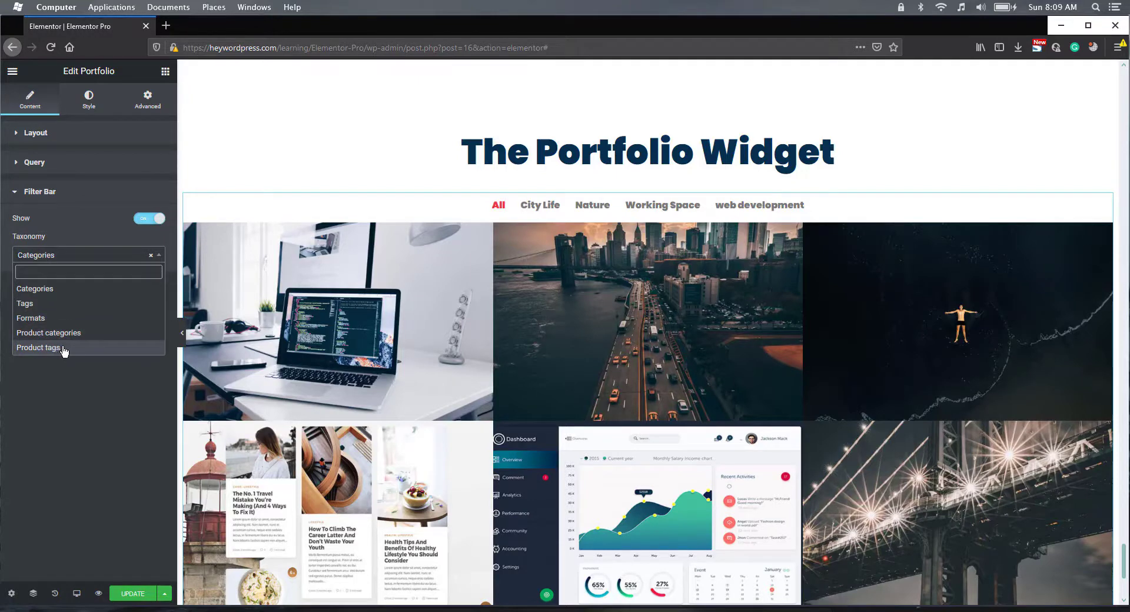
Step: Space the portfolio items with a columns gap of 28 and rows gap of 29, and round their corners to 50 px
{"action": "left_click", "coordinate": [89, 101]}
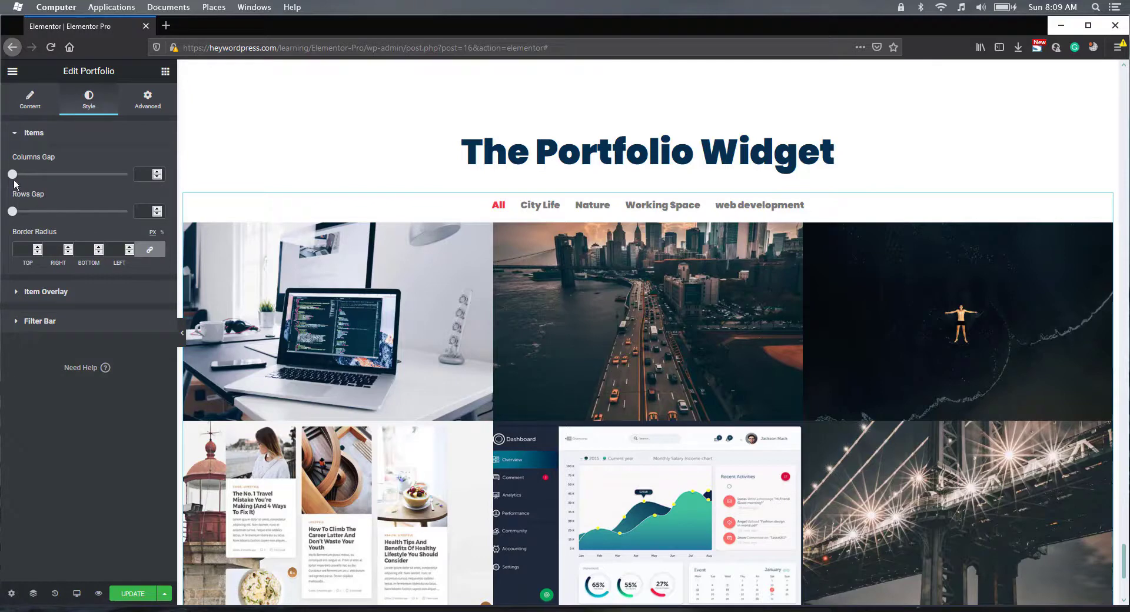
{"action": "left_click_drag", "start_coordinate": [13, 176], "coordinate": [46, 177]}
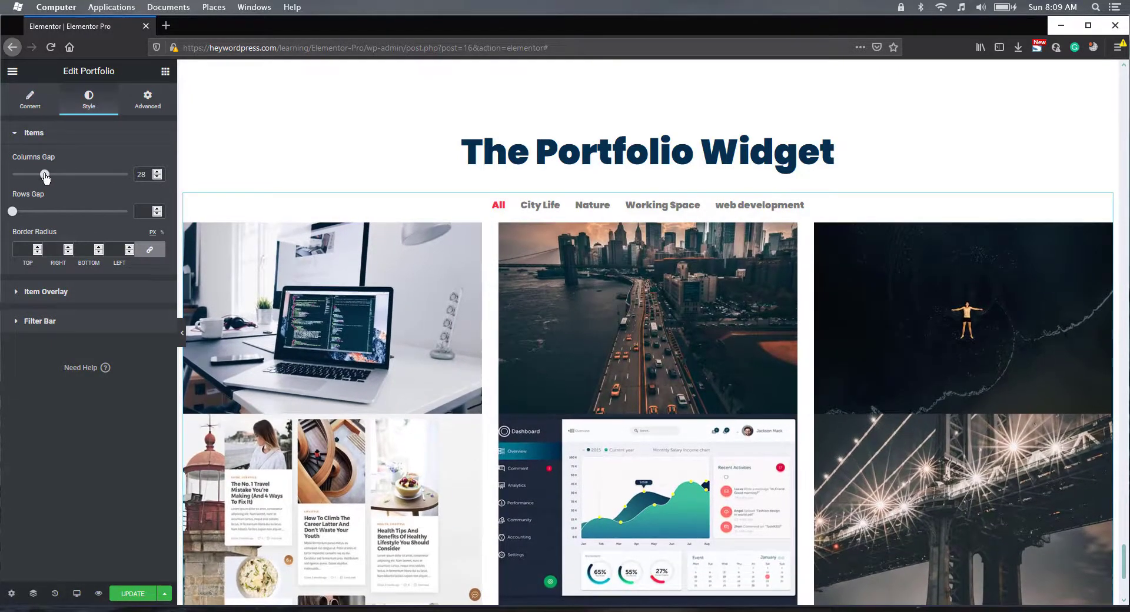
{"action": "left_click_drag", "start_coordinate": [13, 213], "coordinate": [46, 214]}
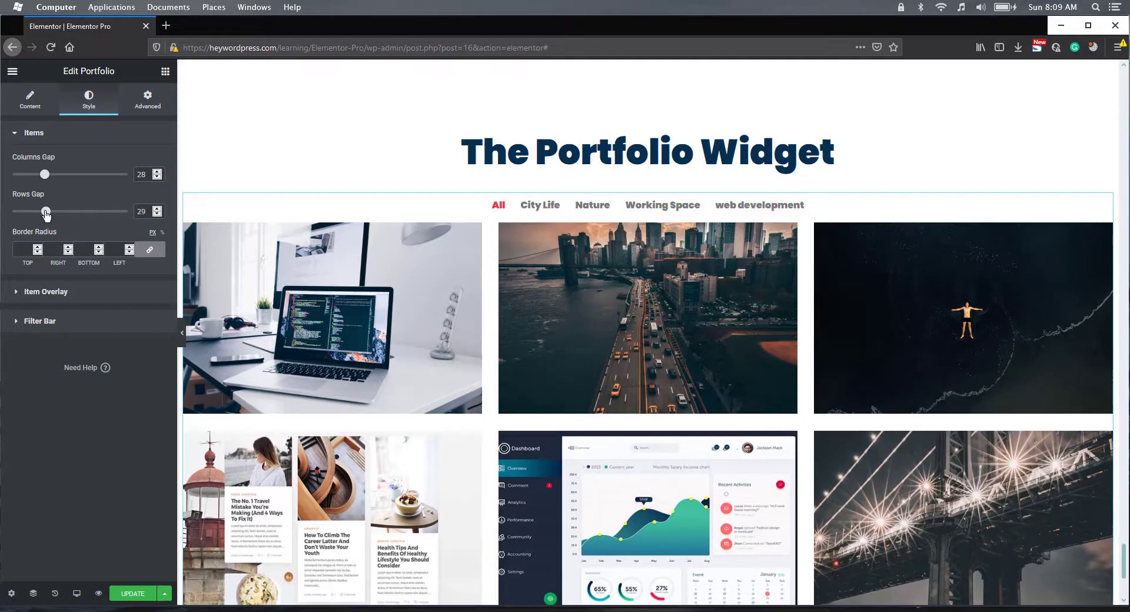
{"action": "left_click", "coordinate": [21, 248]}
{"action": "type", "text": "50"}
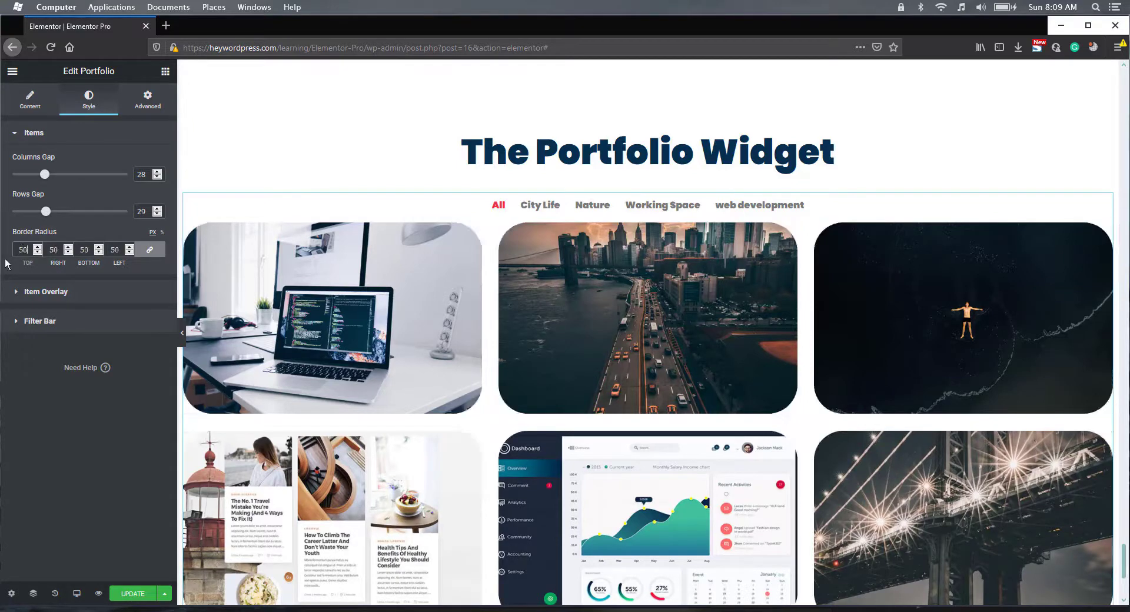
Step: Set the item overlay's background colour to a slightly transparent purple
{"action": "left_click", "coordinate": [42, 293]}
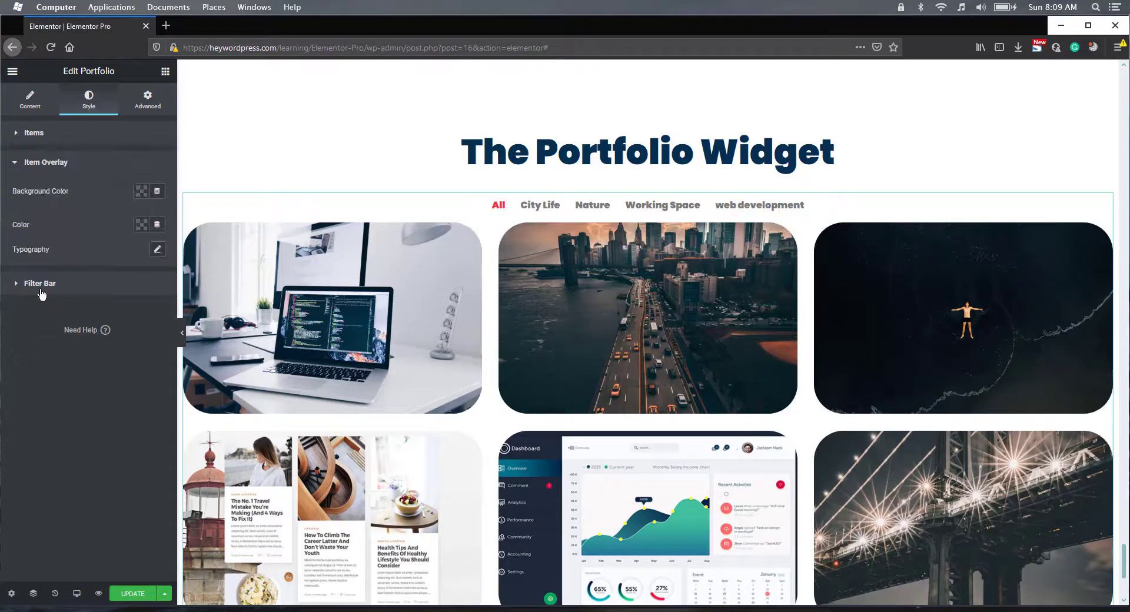
{"action": "left_click", "coordinate": [142, 190]}
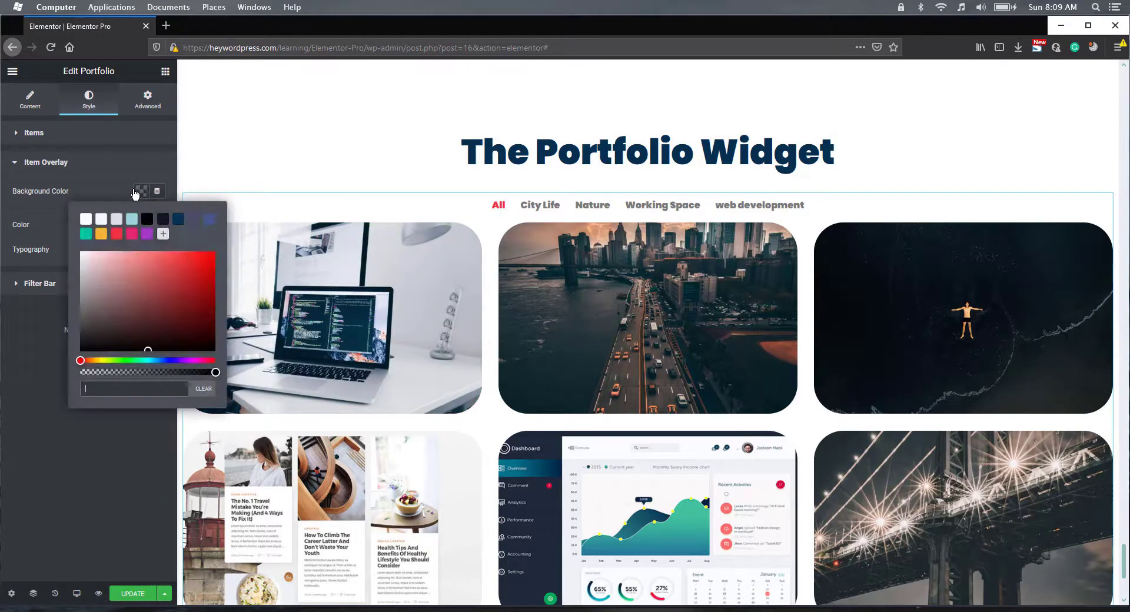
{"action": "left_click", "coordinate": [146, 233]}
{"action": "left_click_drag", "start_coordinate": [206, 374], "coordinate": [193, 373]}
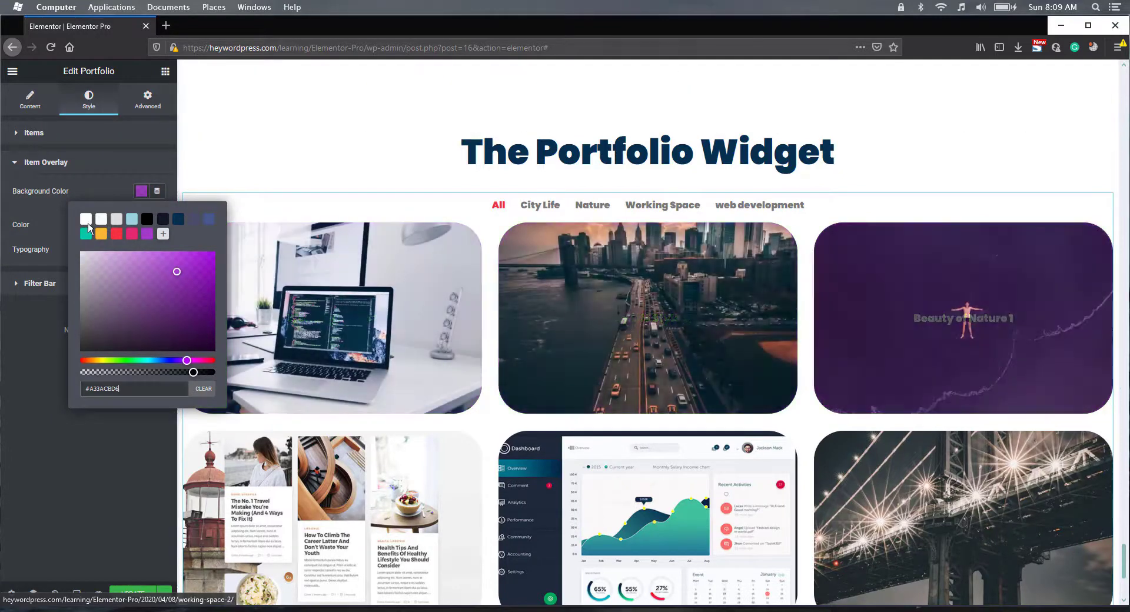
{"action": "left_click", "coordinate": [77, 188]}
Step: Try dark blue and red for the item overlay's text colour, and settle on white (#FFFFFF)
{"action": "left_click", "coordinate": [141, 225]}
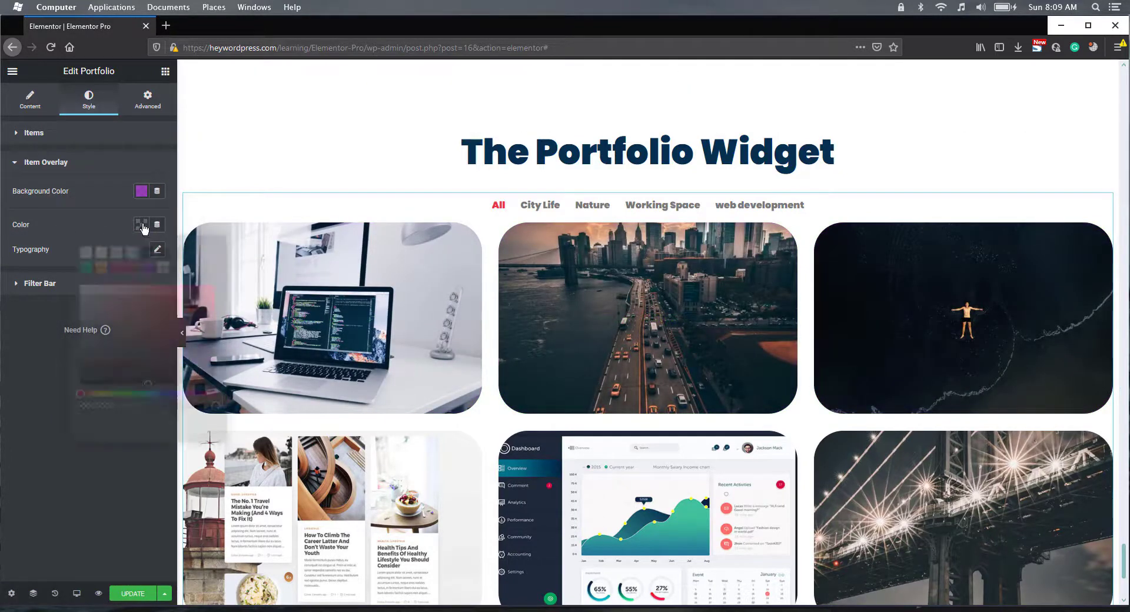
{"action": "left_click", "coordinate": [177, 253]}
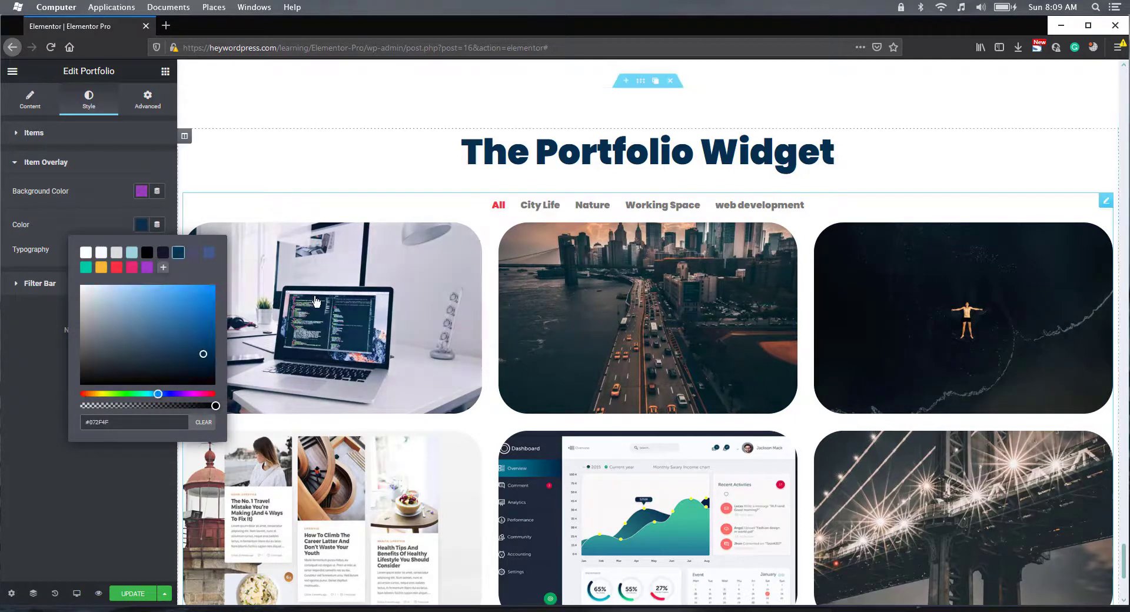
{"action": "left_click", "coordinate": [116, 268]}
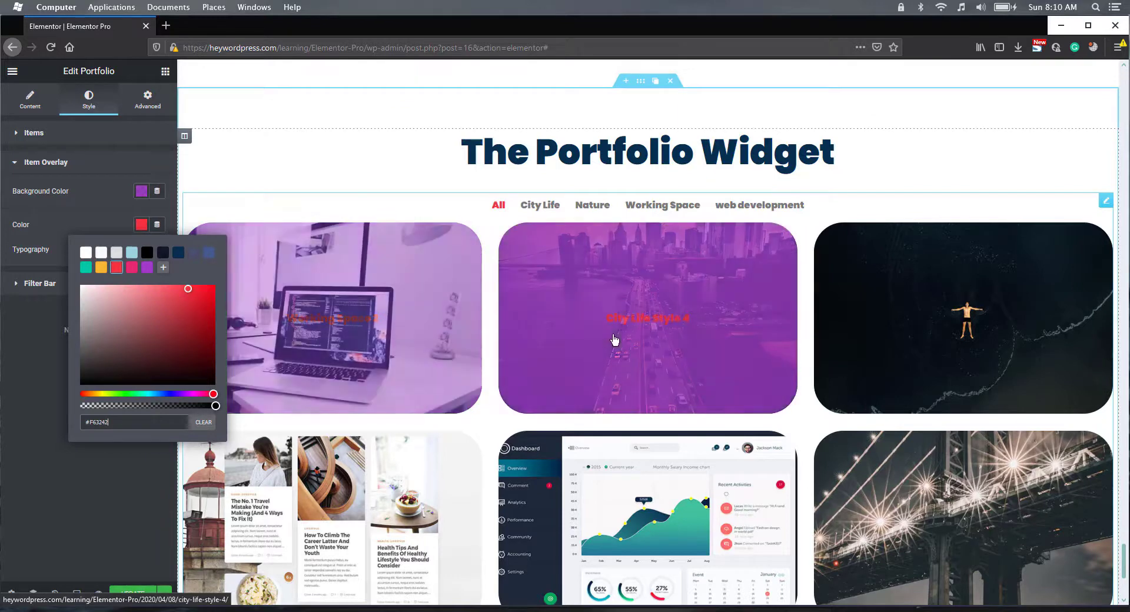
{"action": "left_click", "coordinate": [88, 254]}
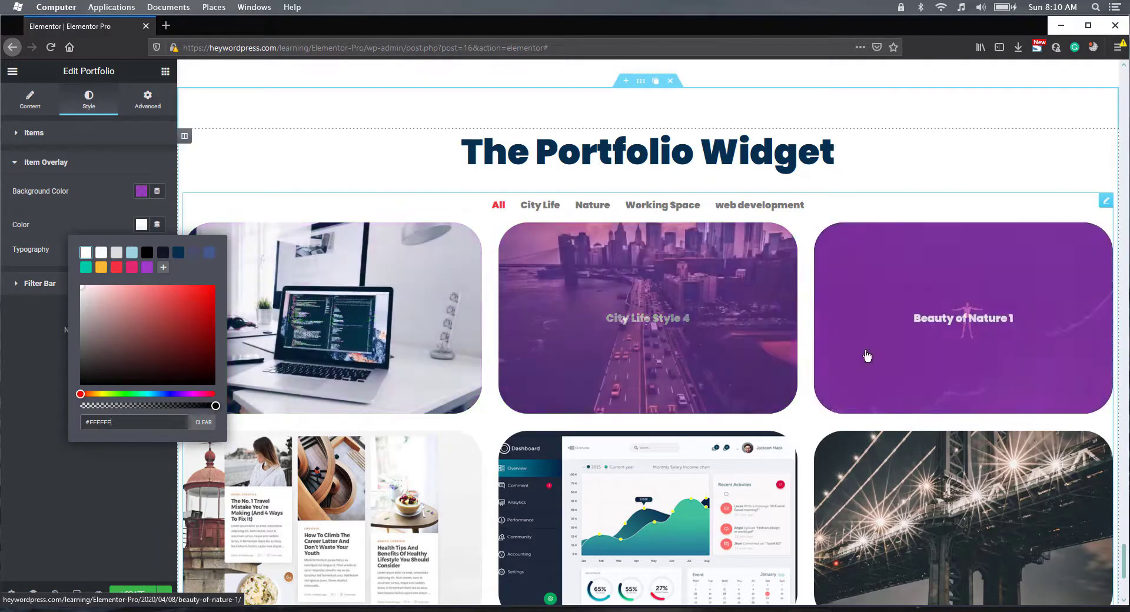
{"action": "left_click", "coordinate": [48, 236]}
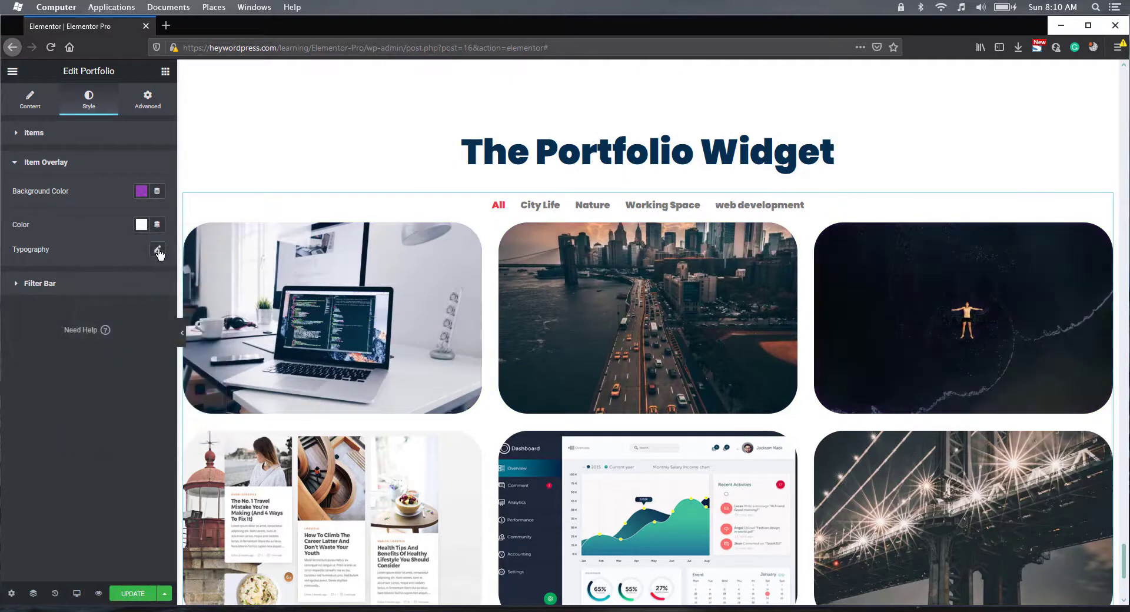
Step: Set the item overlay's typography to a 55 px size with Uppercase transform
{"action": "left_click", "coordinate": [157, 250]}
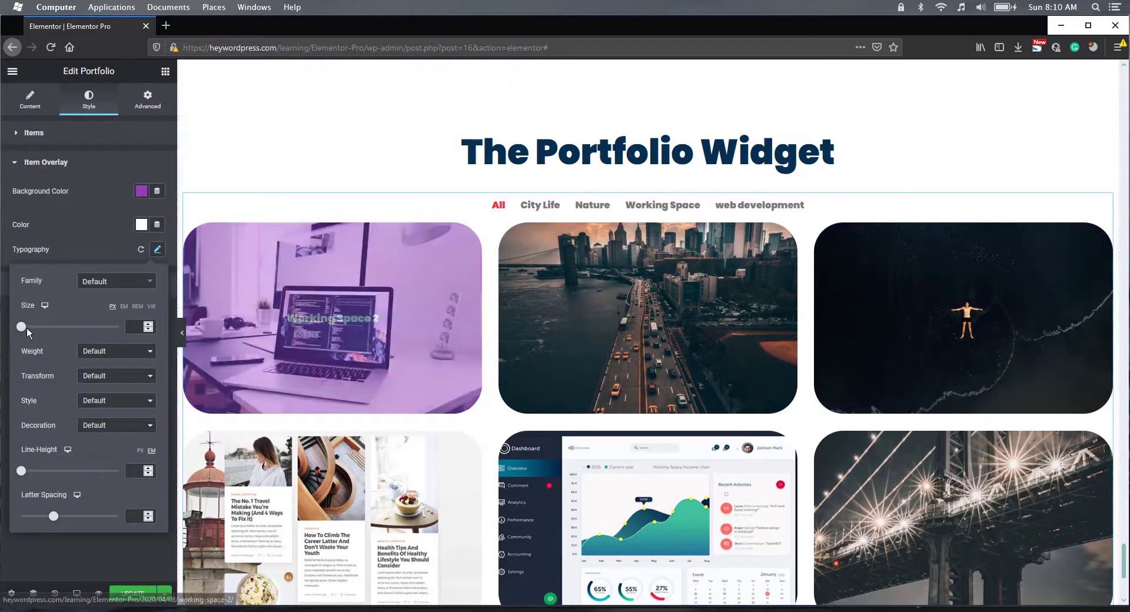
{"action": "left_click_drag", "start_coordinate": [24, 327], "coordinate": [48, 327]}
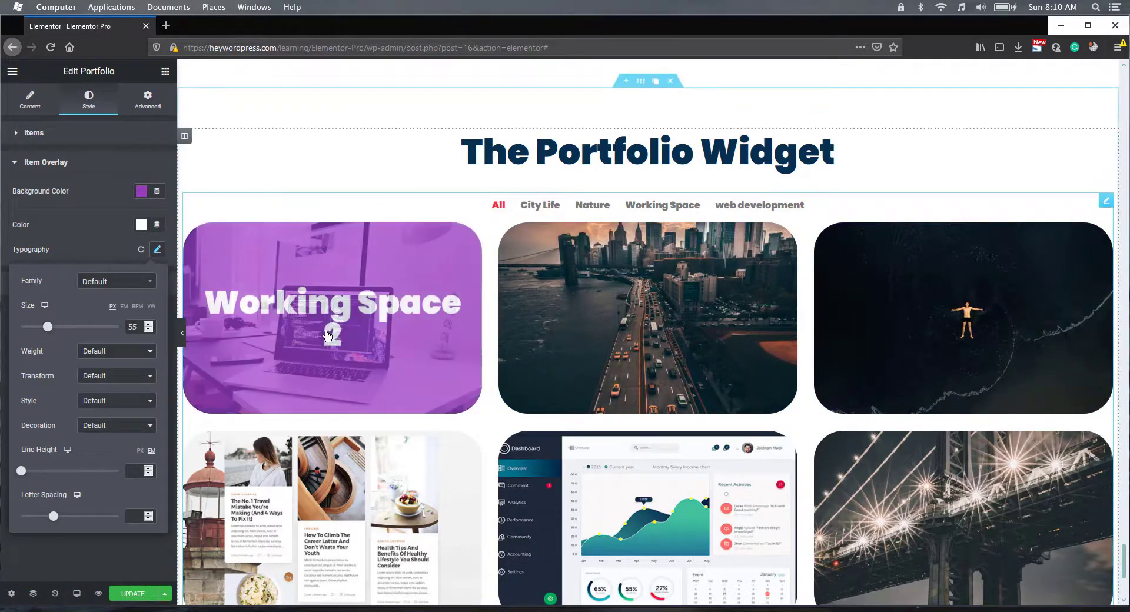
{"action": "left_click", "coordinate": [95, 377]}
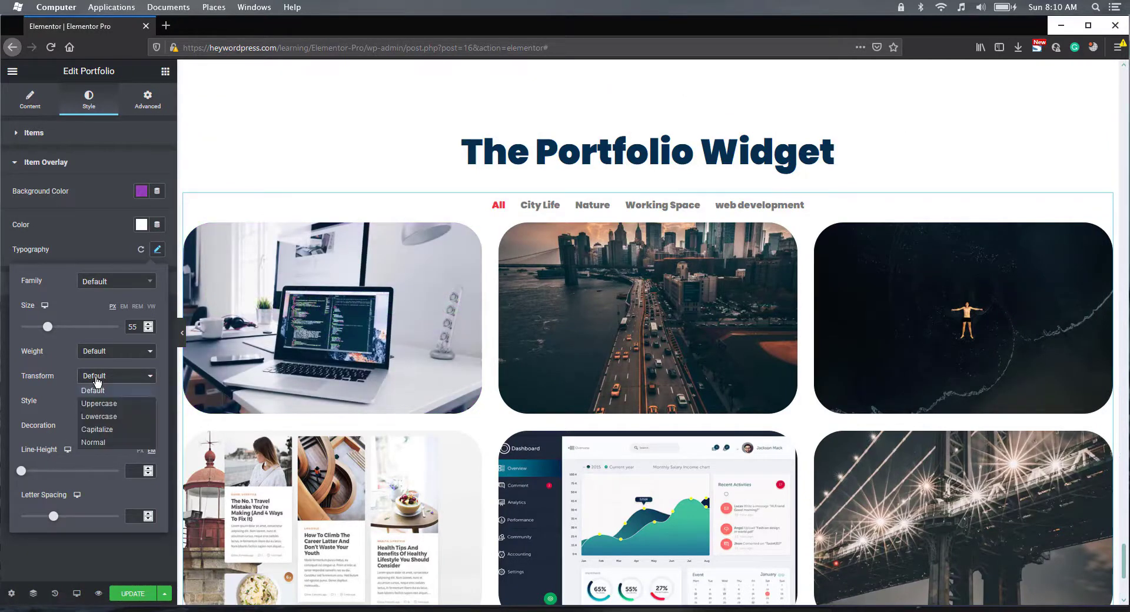
{"action": "left_click", "coordinate": [97, 403]}
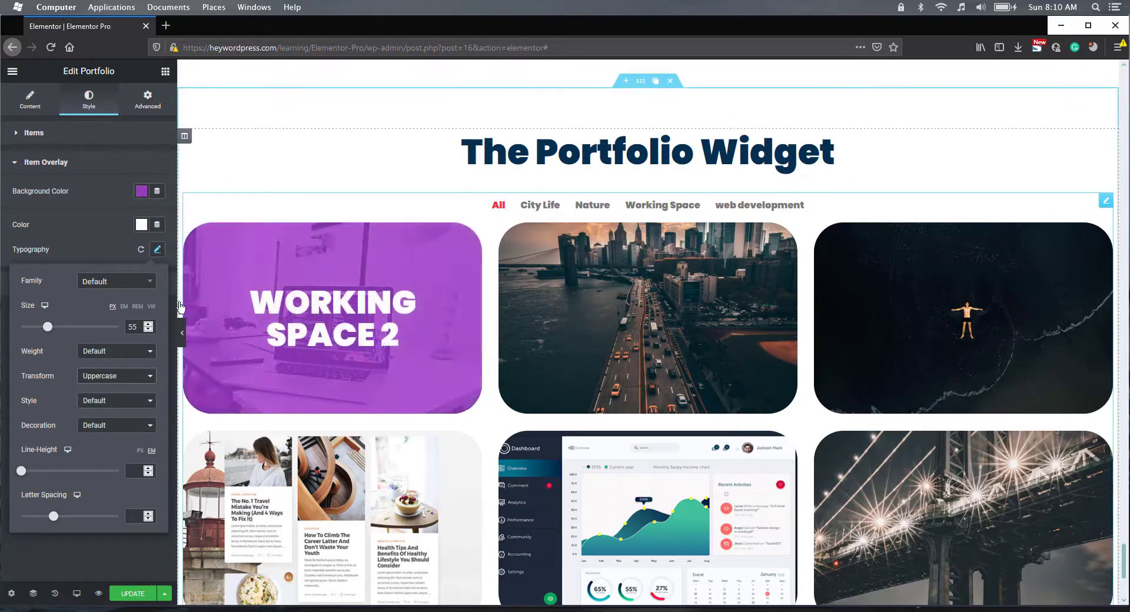
{"action": "left_click", "coordinate": [105, 232]}
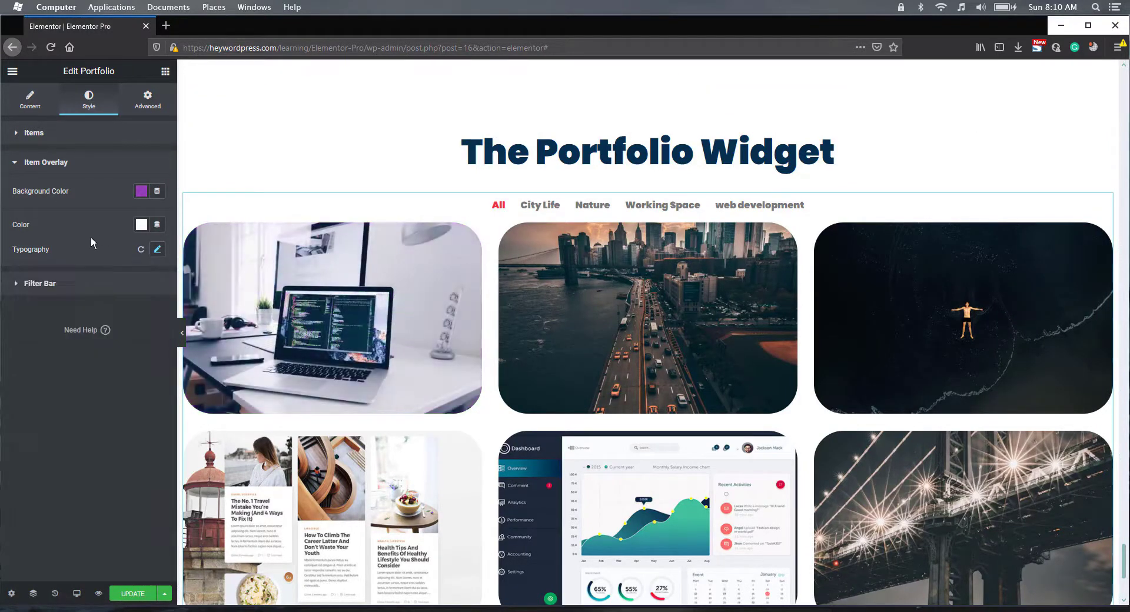
Step: Set the filter bar's text colour to red and its active colour to teal green
{"action": "left_click", "coordinate": [41, 283]}
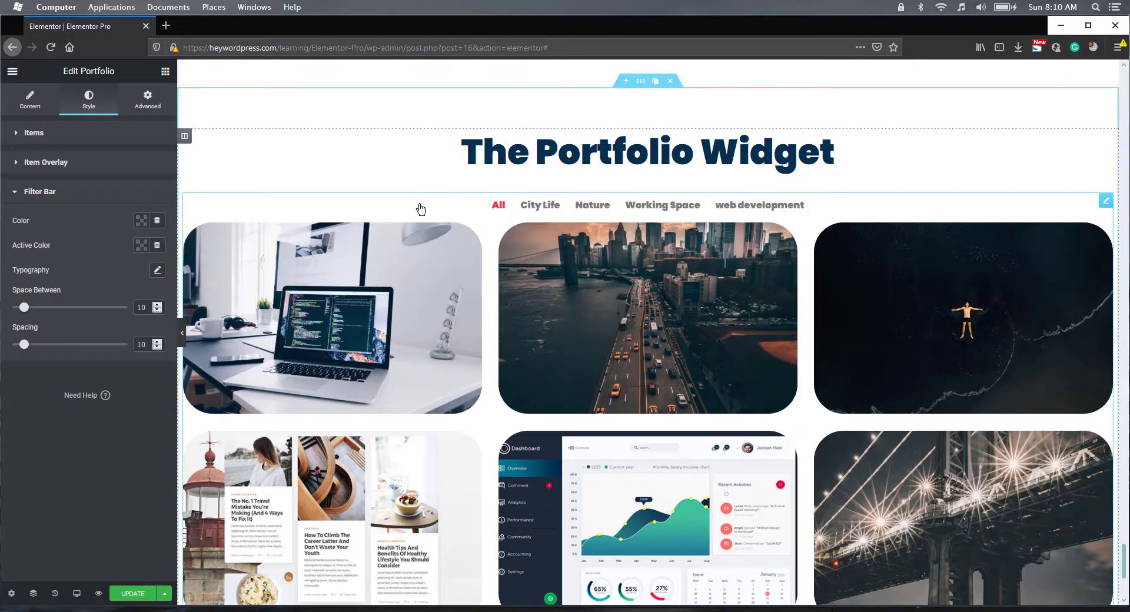
{"action": "left_click", "coordinate": [138, 222]}
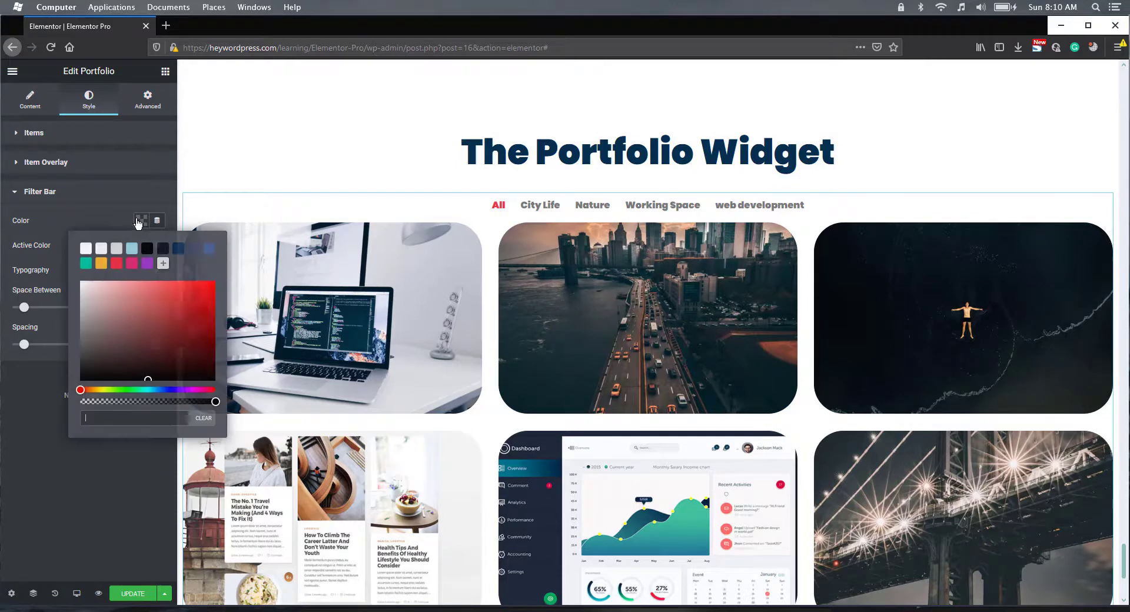
{"action": "left_click", "coordinate": [117, 263]}
{"action": "left_click", "coordinate": [111, 216]}
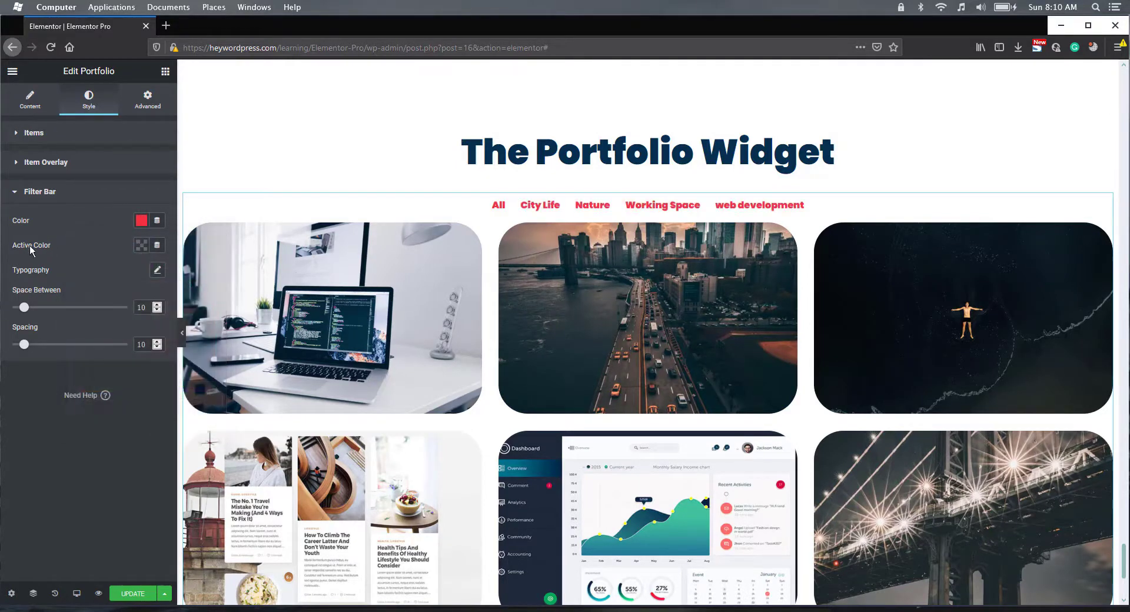
{"action": "left_click", "coordinate": [141, 246]}
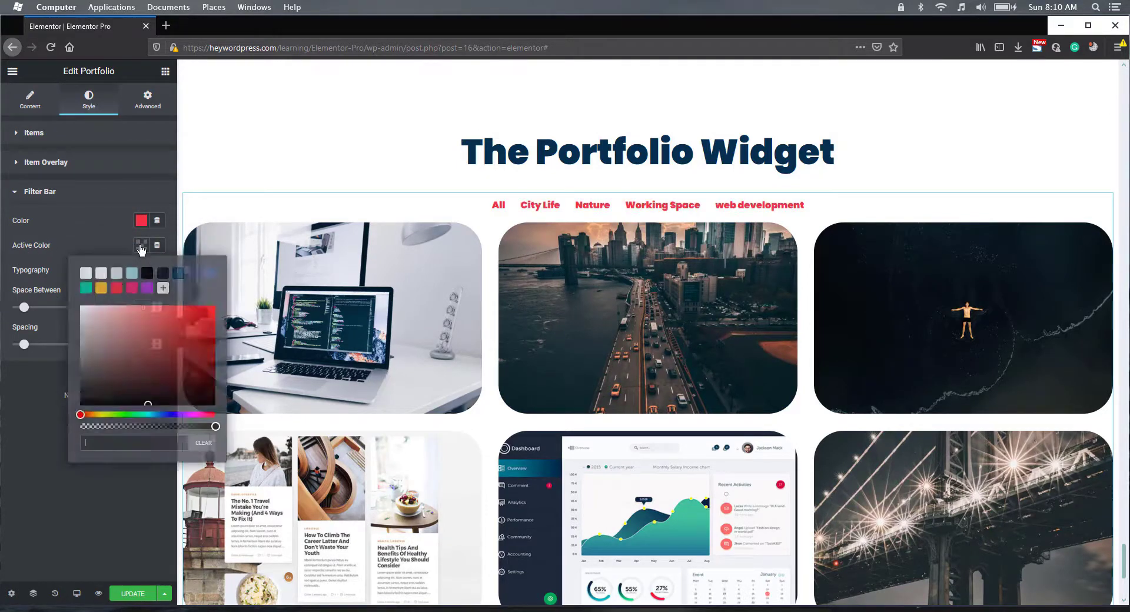
{"action": "left_click", "coordinate": [85, 288]}
{"action": "left_click", "coordinate": [109, 229]}
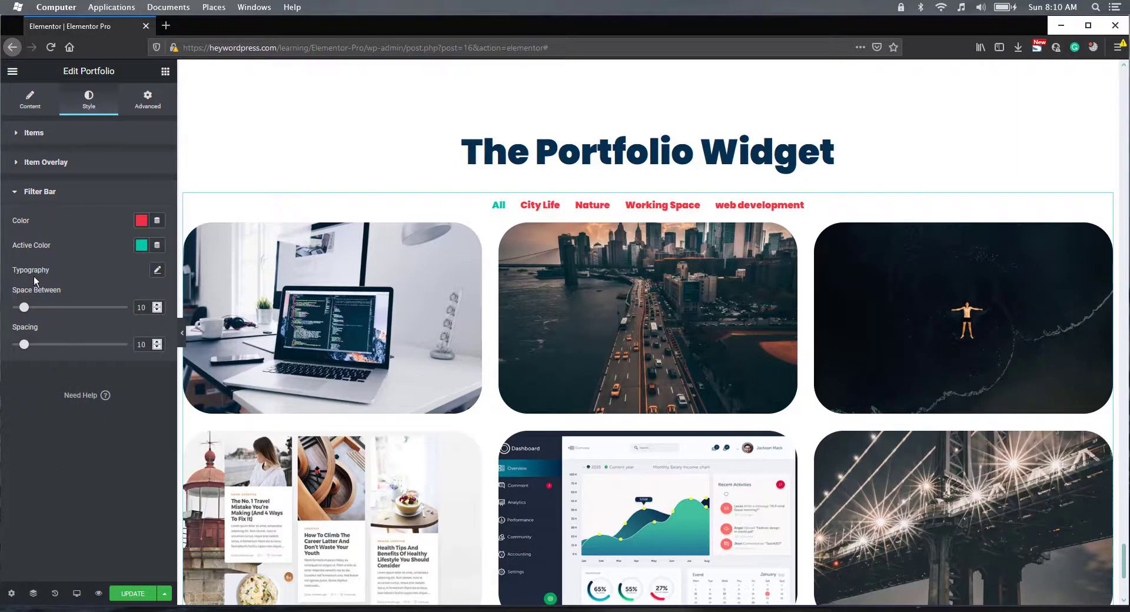
Step: Set the filter bar's typography to size 12 px, line height 1.8 em and letter spacing 1.1, with space between 37 and spacing 19
{"action": "left_click", "coordinate": [157, 270]}
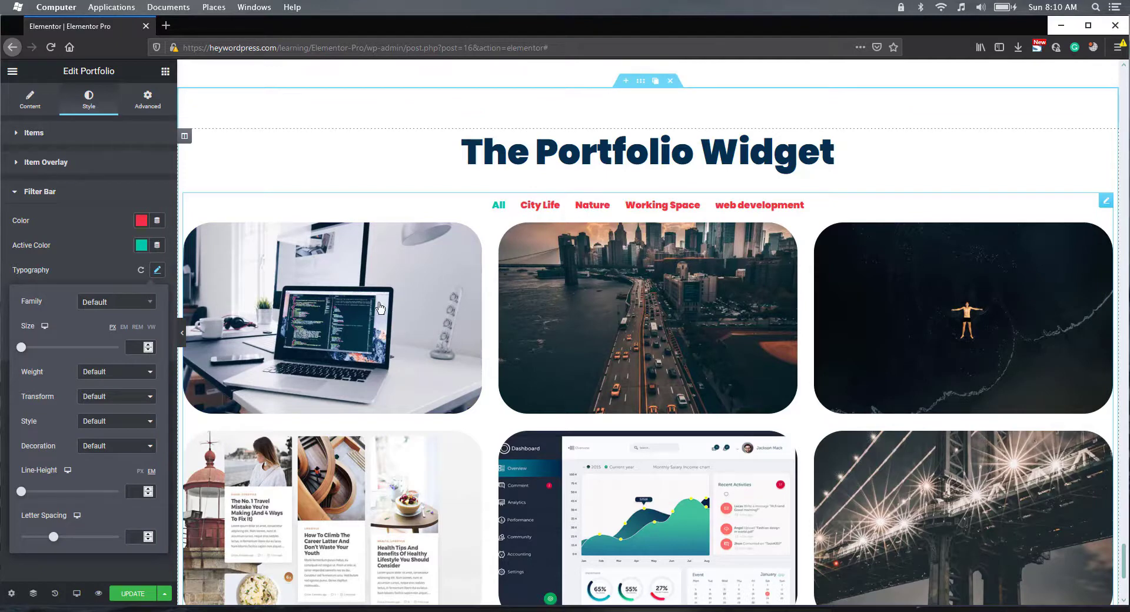
{"action": "left_click_drag", "start_coordinate": [33, 348], "coordinate": [26, 348]}
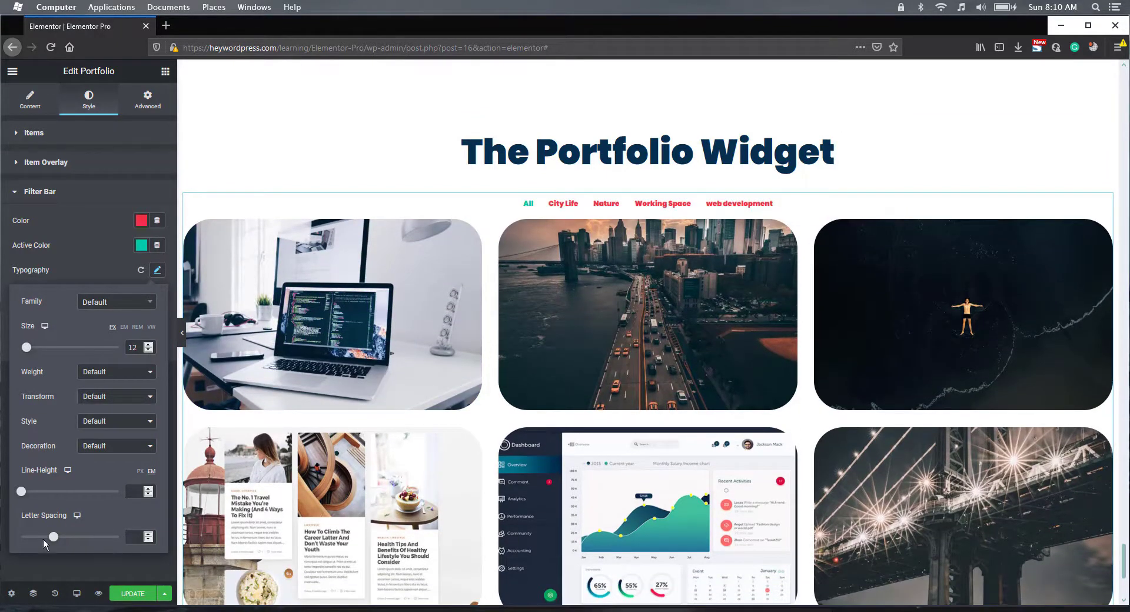
{"action": "left_click_drag", "start_coordinate": [53, 538], "coordinate": [61, 537]}
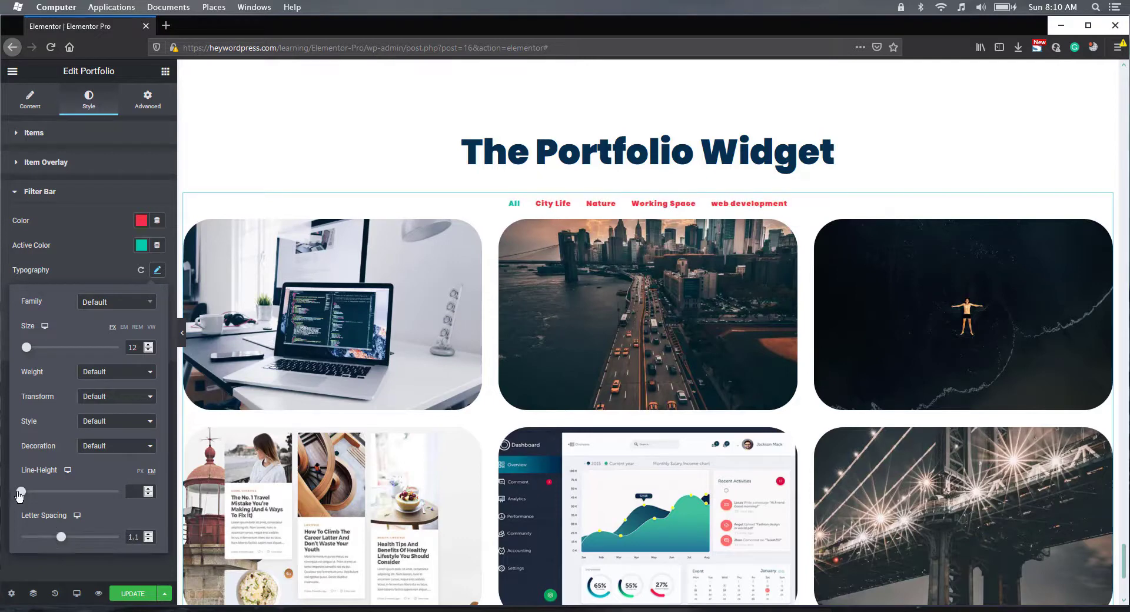
{"action": "left_click_drag", "start_coordinate": [20, 492], "coordinate": [39, 492]}
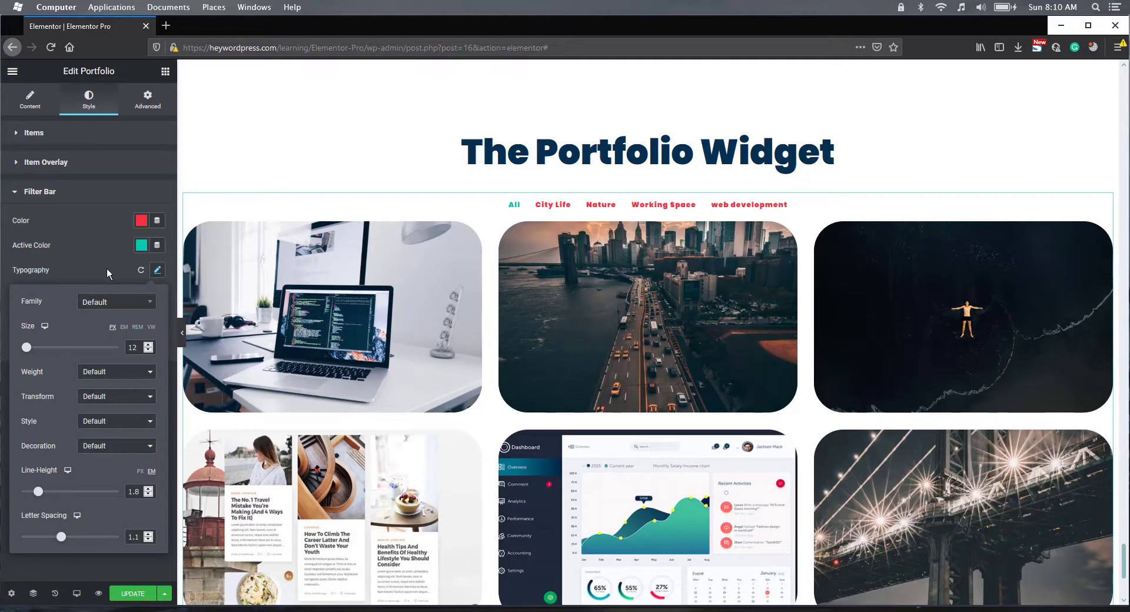
{"action": "left_click", "coordinate": [107, 271]}
{"action": "left_click_drag", "start_coordinate": [24, 307], "coordinate": [55, 311]}
{"action": "mouse_move", "coordinate": [24, 345]}
{"action": "left_mouse_down"}
{"action": "mouse_move", "coordinate": [67, 351]}
{"action": "mouse_move", "coordinate": [37, 352]}
{"action": "left_mouse_up"}
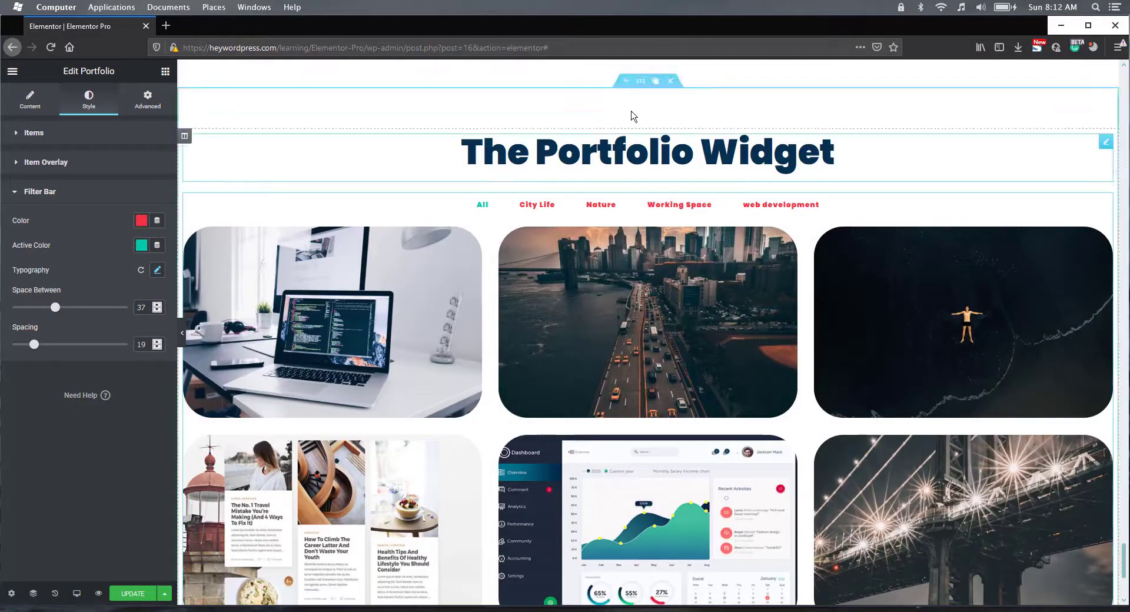
Step: Duplicate the portfolio section and delete the Portfolio widget from the copy, keeping its heading
{"action": "left_click", "coordinate": [655, 81]}
{"action": "scroll", "coordinate": [801, 250], "scroll_direction": "down", "scroll_amount": 6}
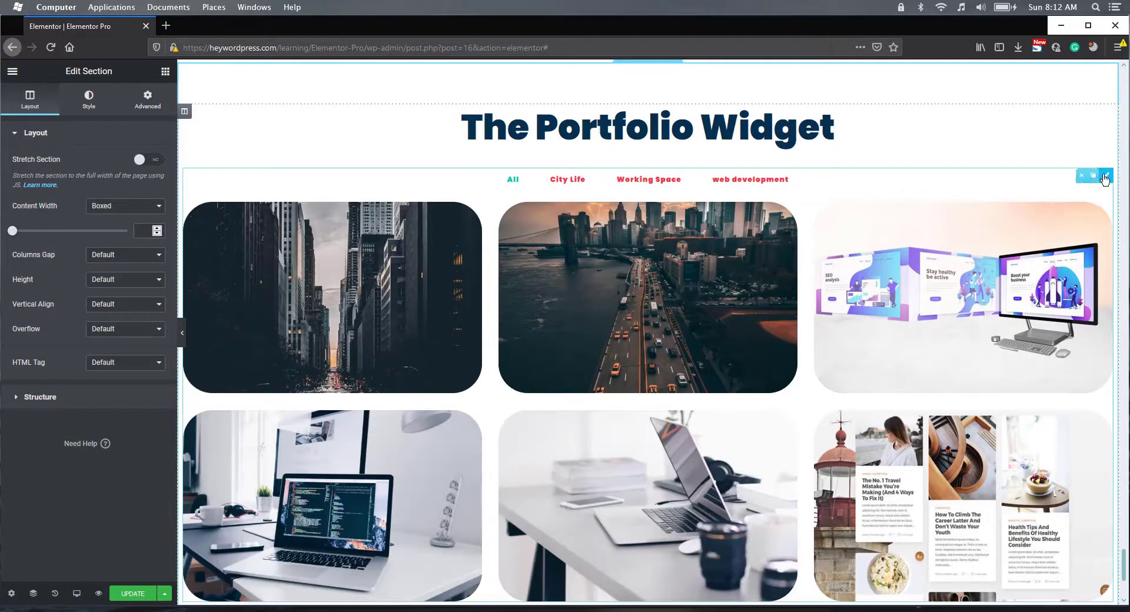
{"action": "left_click", "coordinate": [1076, 176]}
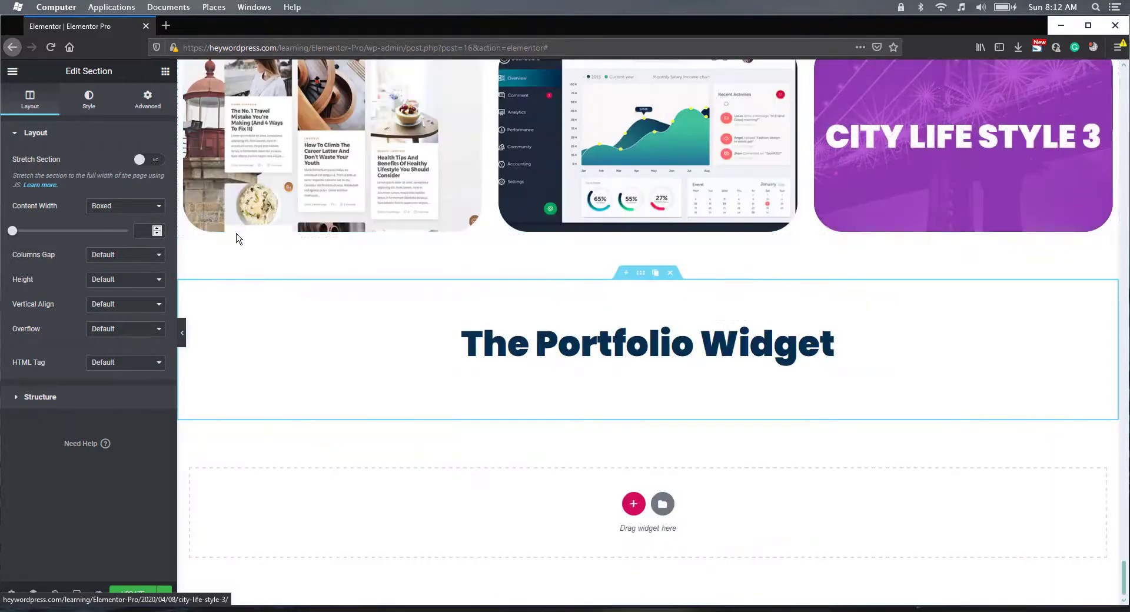
Step: Add a new Portfolio widget below the heading in the duplicated section
{"action": "left_click", "coordinate": [166, 73]}
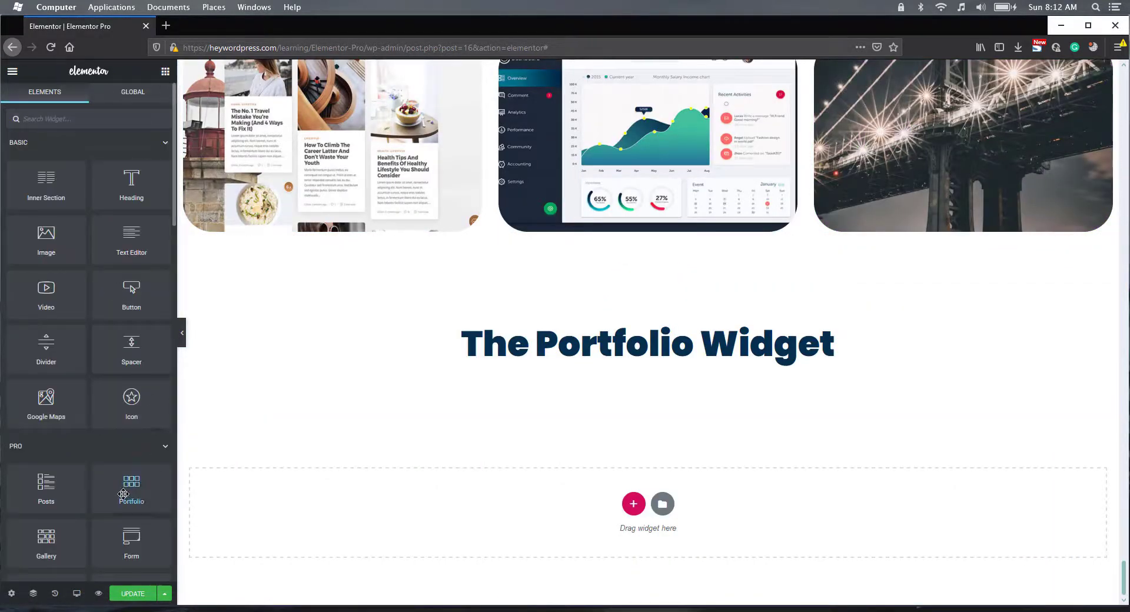
{"action": "left_click_drag", "start_coordinate": [123, 494], "coordinate": [638, 377]}
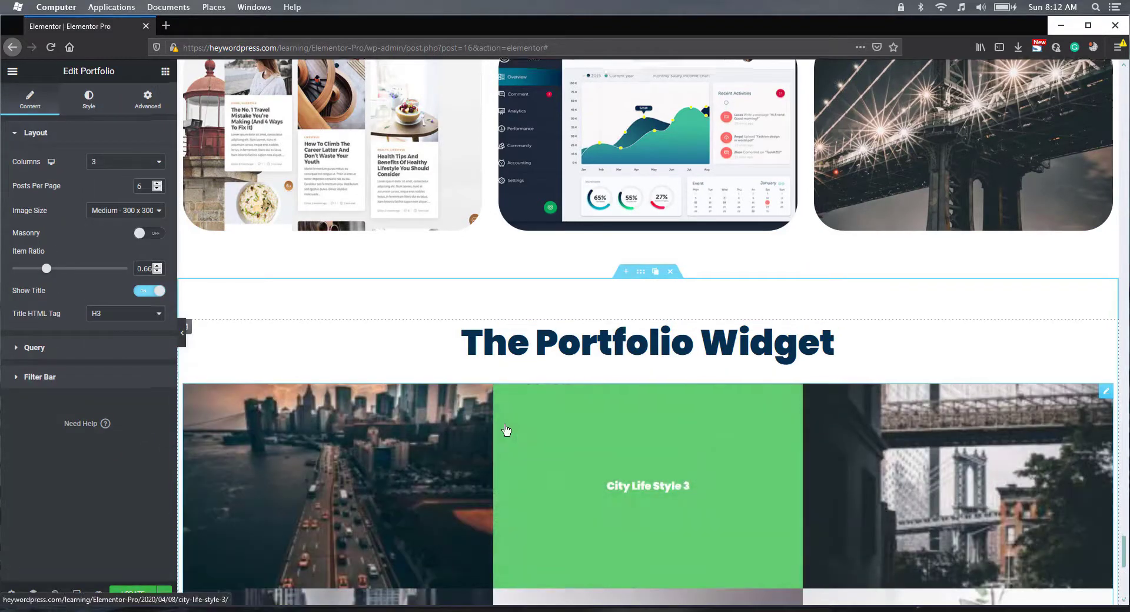
{"action": "scroll", "coordinate": [504, 427], "scroll_direction": "down", "scroll_amount": 4}
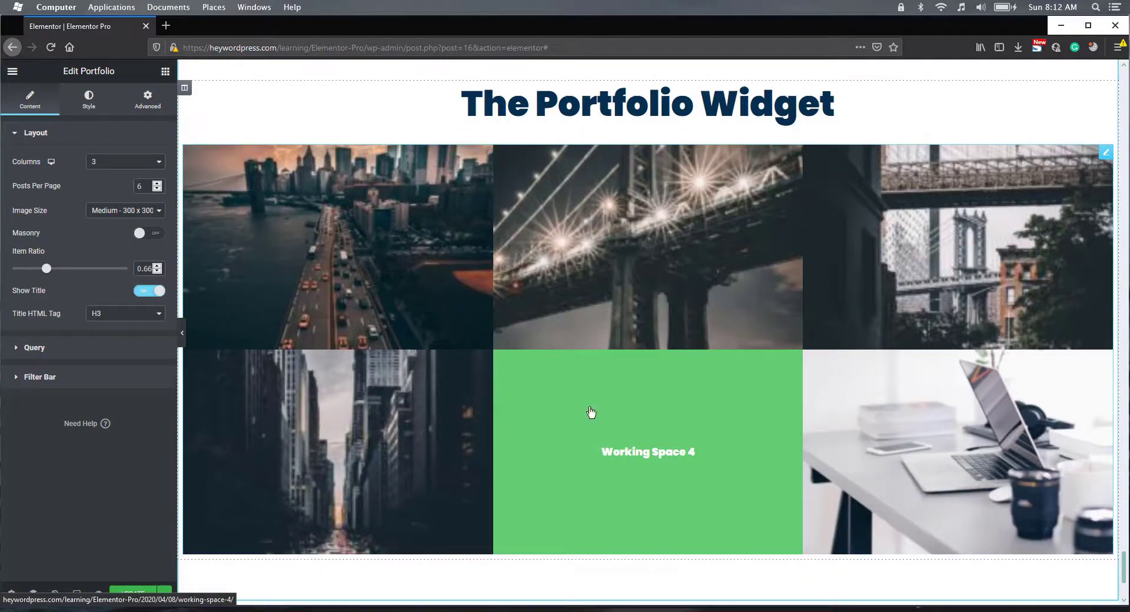
Step: Set the new portfolio's image size to Medium Large and order its posts by Random
{"action": "left_click", "coordinate": [125, 210]}
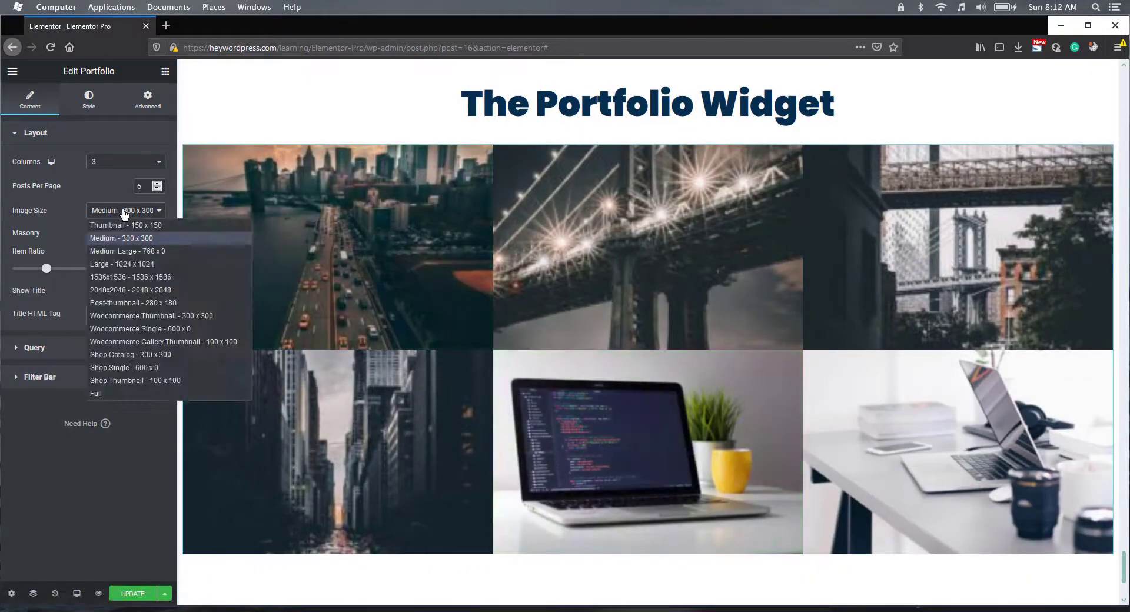
{"action": "left_click", "coordinate": [132, 251]}
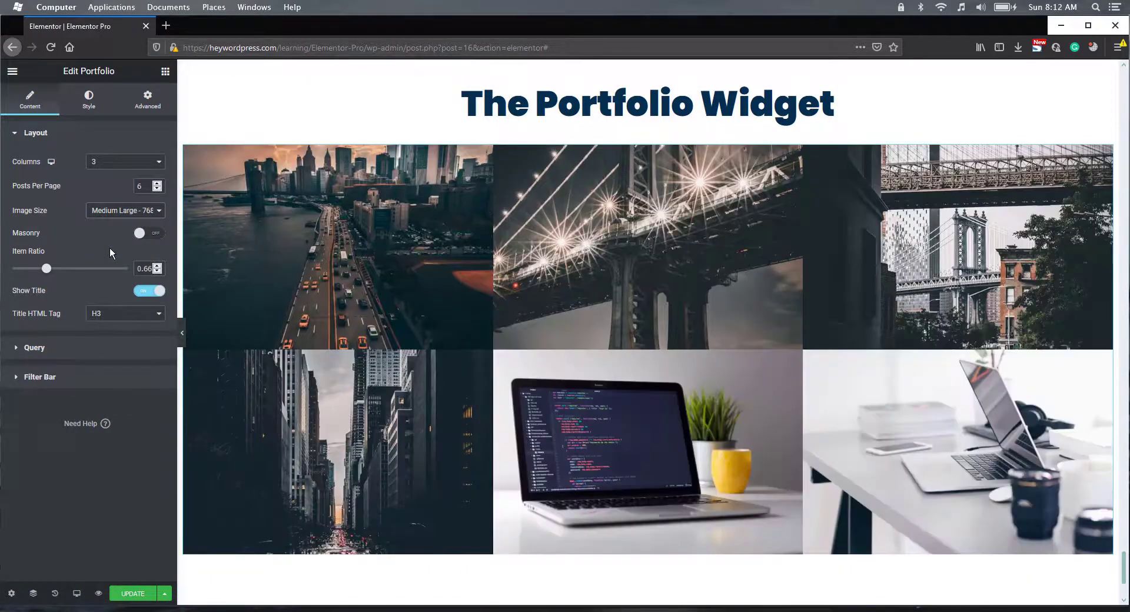
{"action": "left_click", "coordinate": [87, 353]}
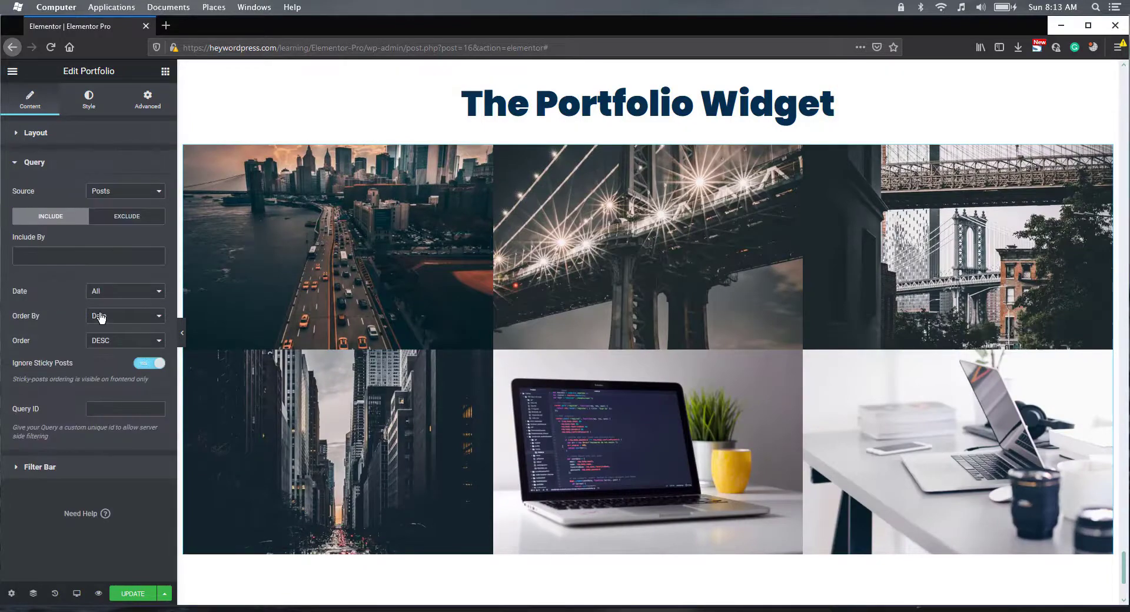
{"action": "left_click", "coordinate": [109, 318]}
{"action": "left_click", "coordinate": [111, 371]}
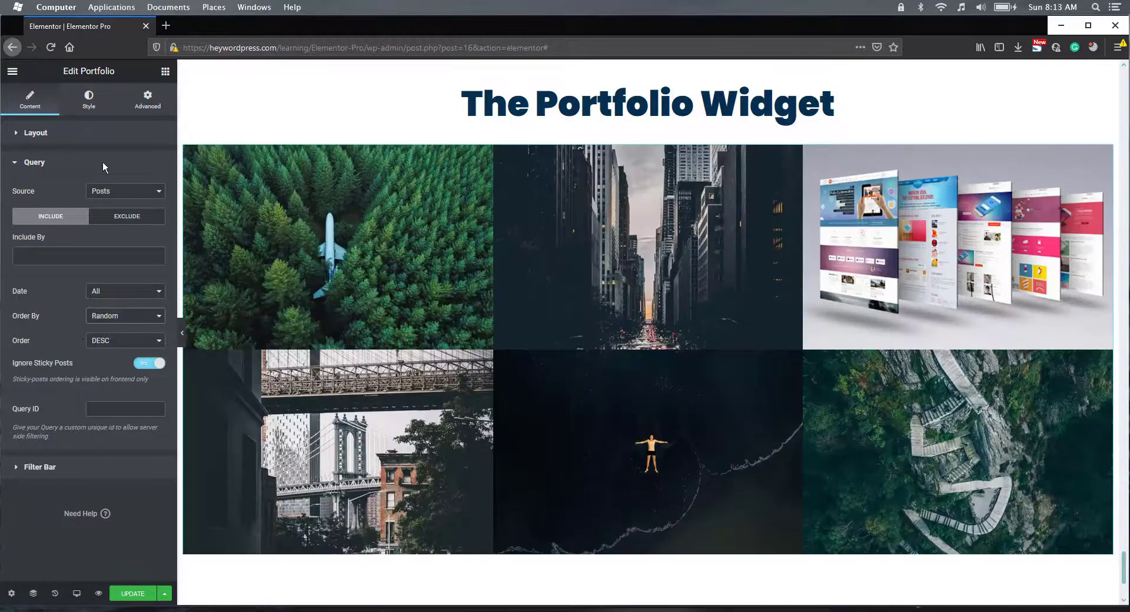
Step: Set the new portfolio's columns gap and rows gap to 25 each
{"action": "left_click", "coordinate": [88, 105]}
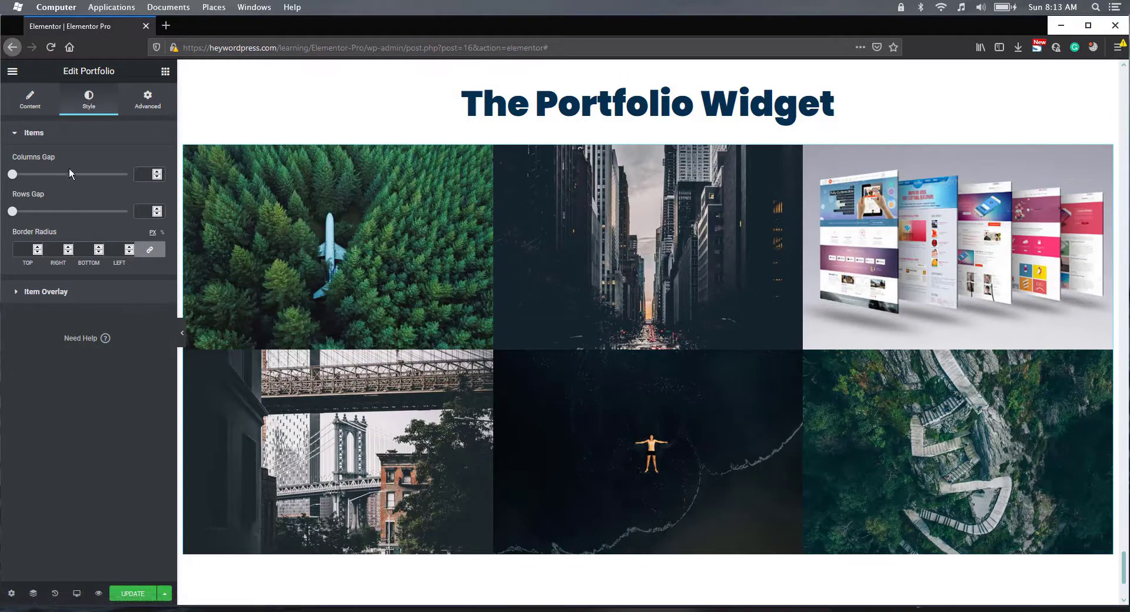
{"action": "left_click", "coordinate": [143, 174]}
{"action": "type", "text": "25"}
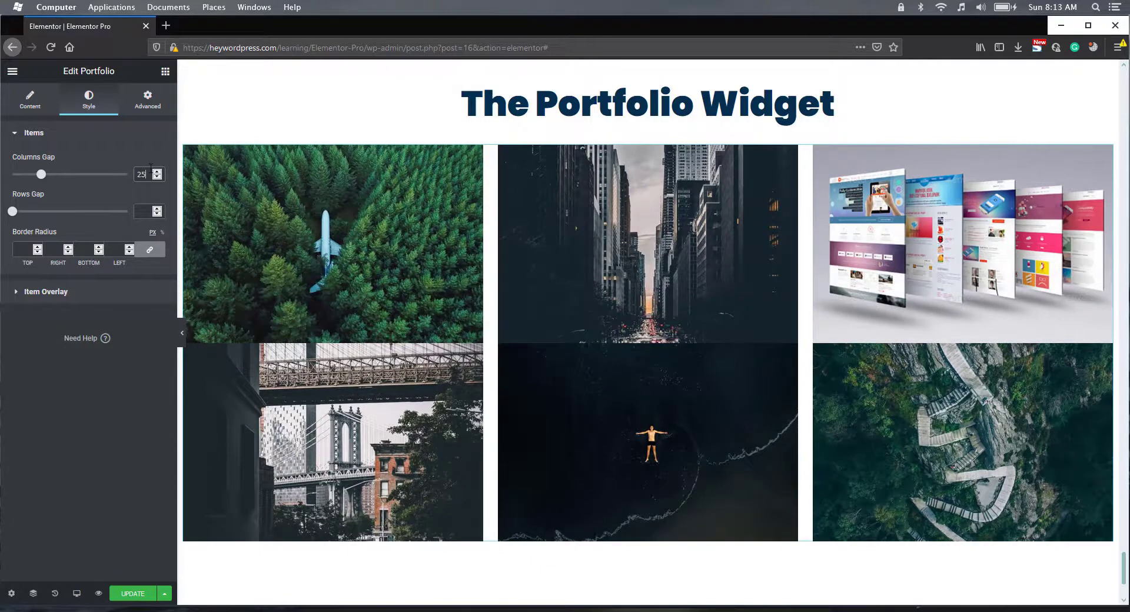
{"action": "left_click", "coordinate": [140, 212]}
{"action": "type", "text": "25"}
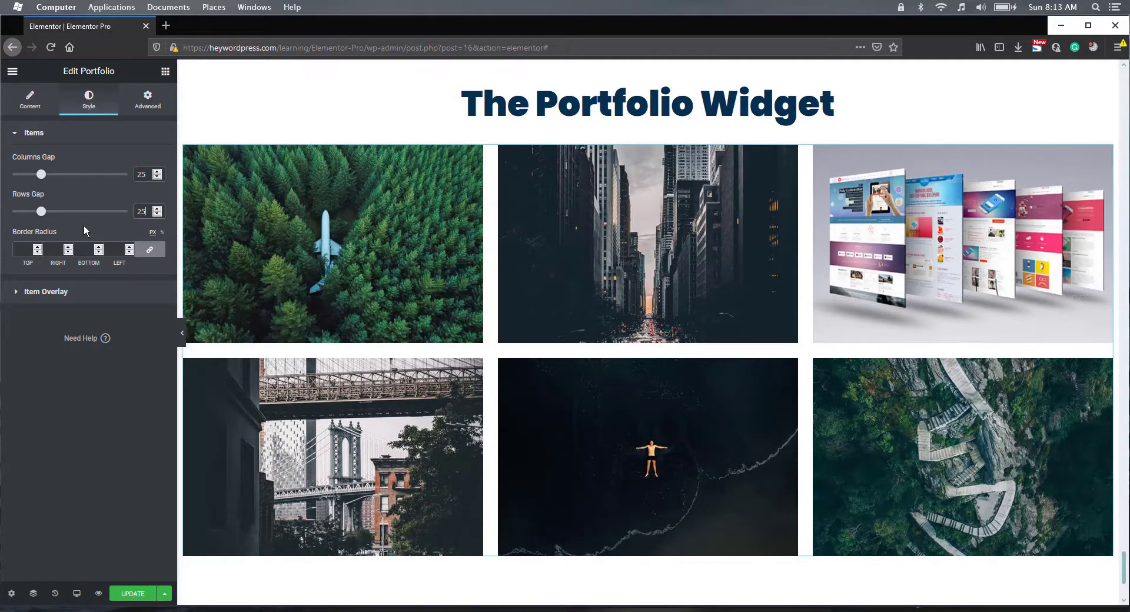
Step: Set the new portfolio's item overlay background to the semi-transparent teal green #02C9A8A1
{"action": "left_click", "coordinate": [67, 293]}
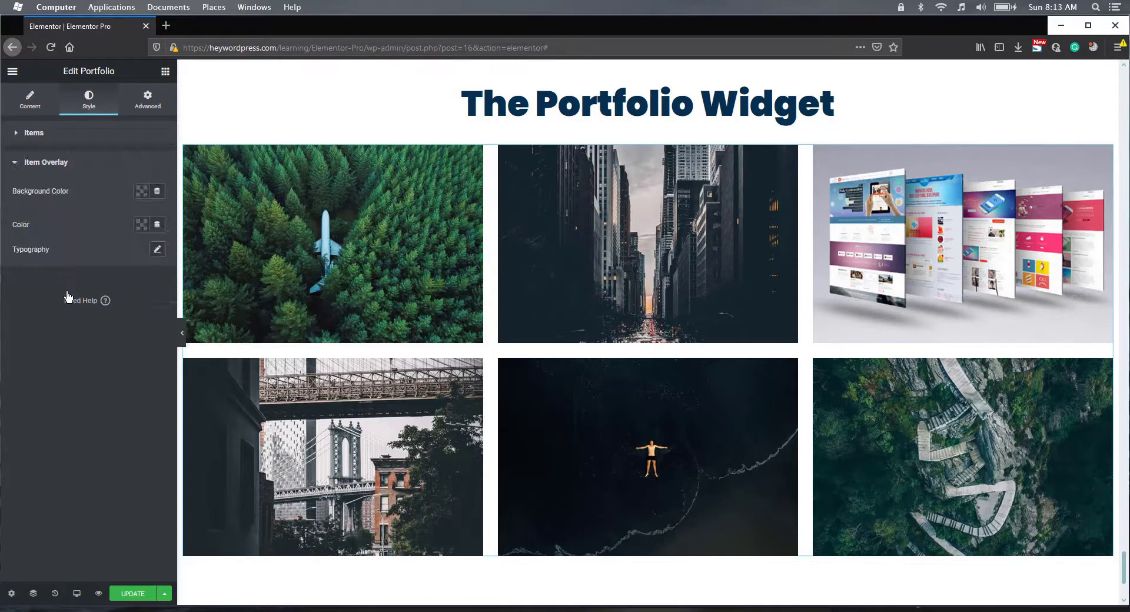
{"action": "left_click", "coordinate": [140, 192]}
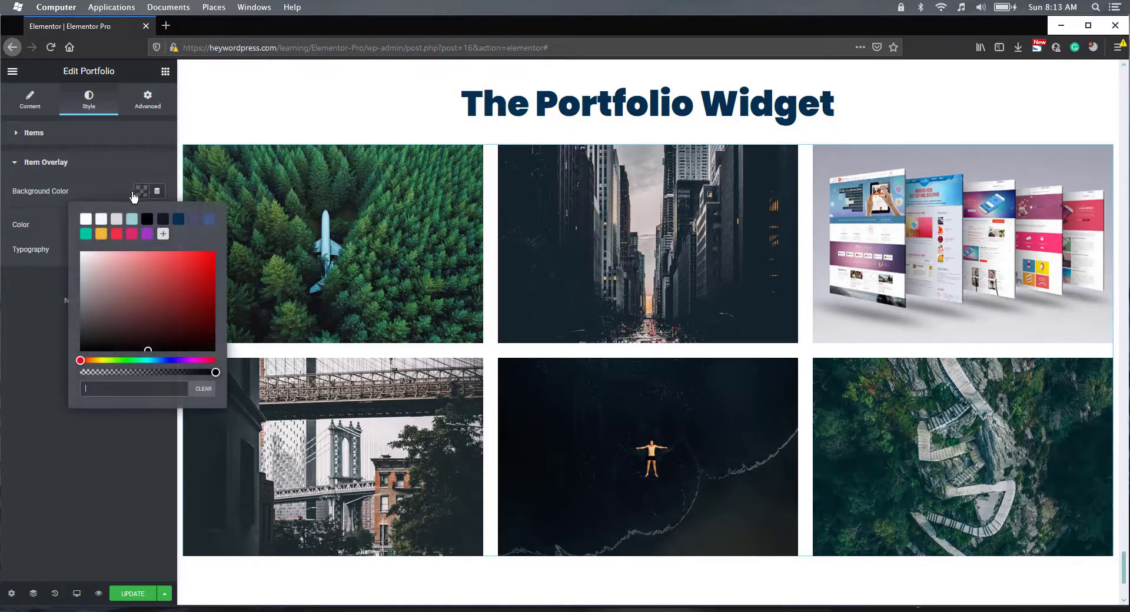
{"action": "left_click", "coordinate": [86, 235]}
{"action": "left_click_drag", "start_coordinate": [183, 373], "coordinate": [169, 373]}
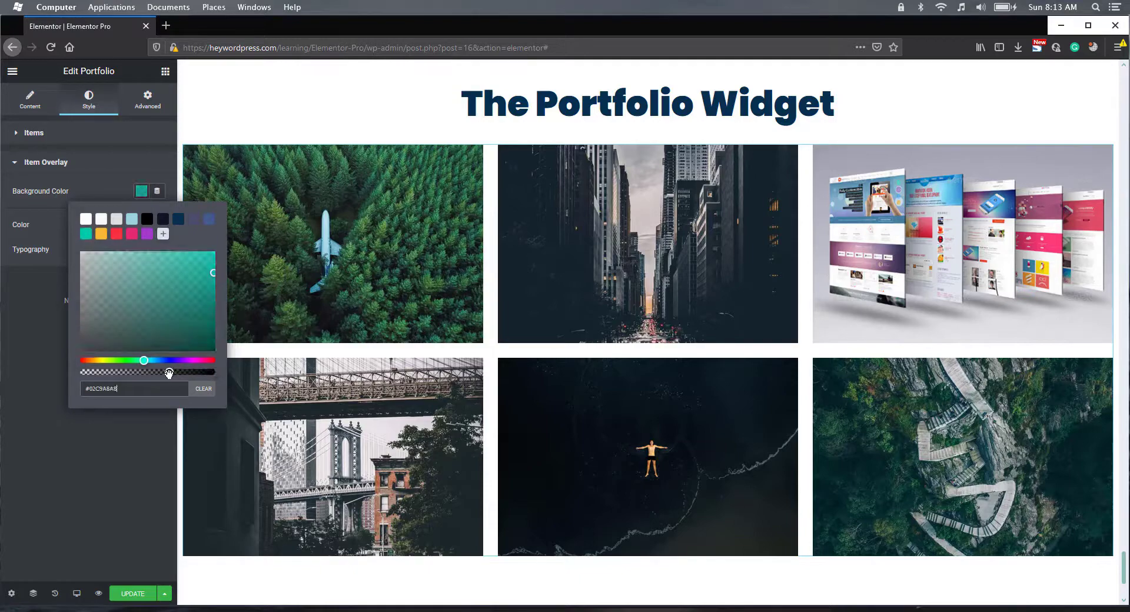
{"action": "mouse_move", "coordinate": [369, 275]}
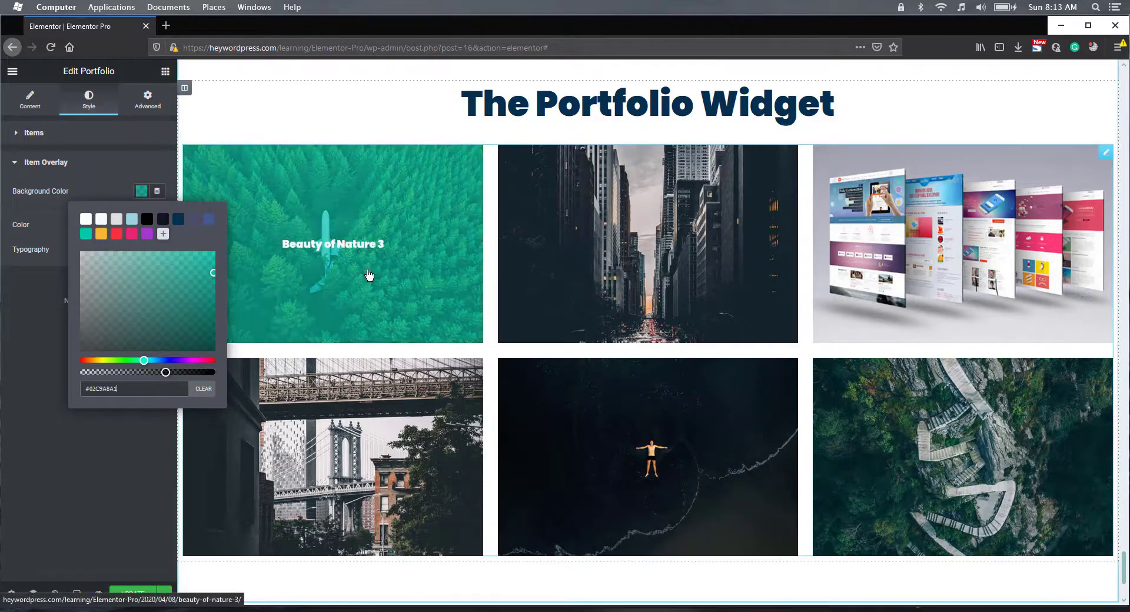
{"action": "left_click", "coordinate": [112, 188]}
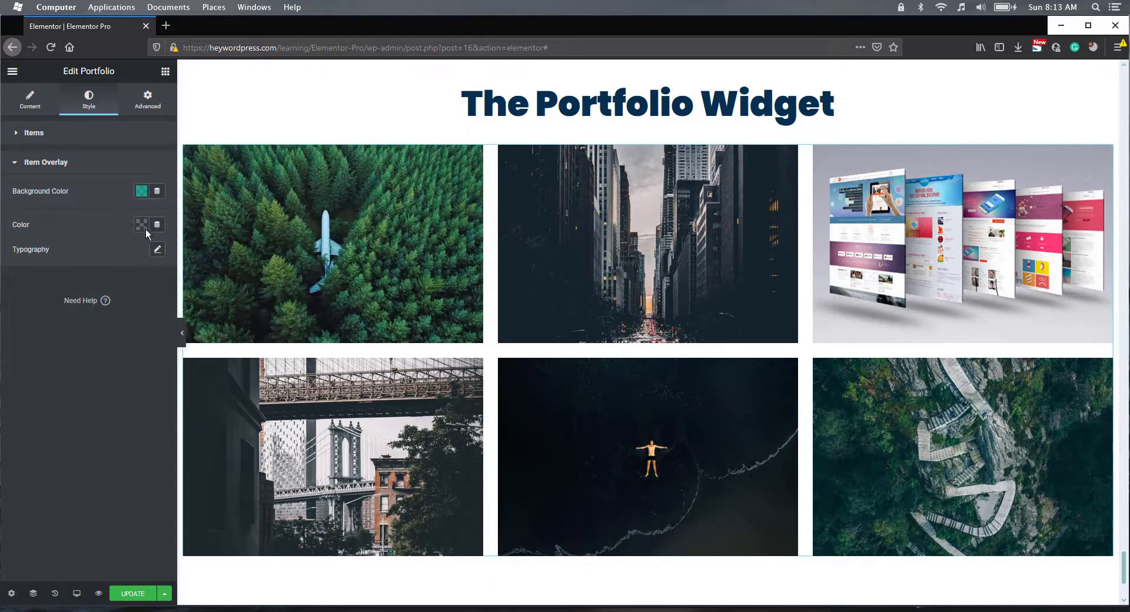
Step: Set the item overlay's typography to a 40 px size, letter spacing 2 and Uppercase transform
{"action": "left_click", "coordinate": [157, 250]}
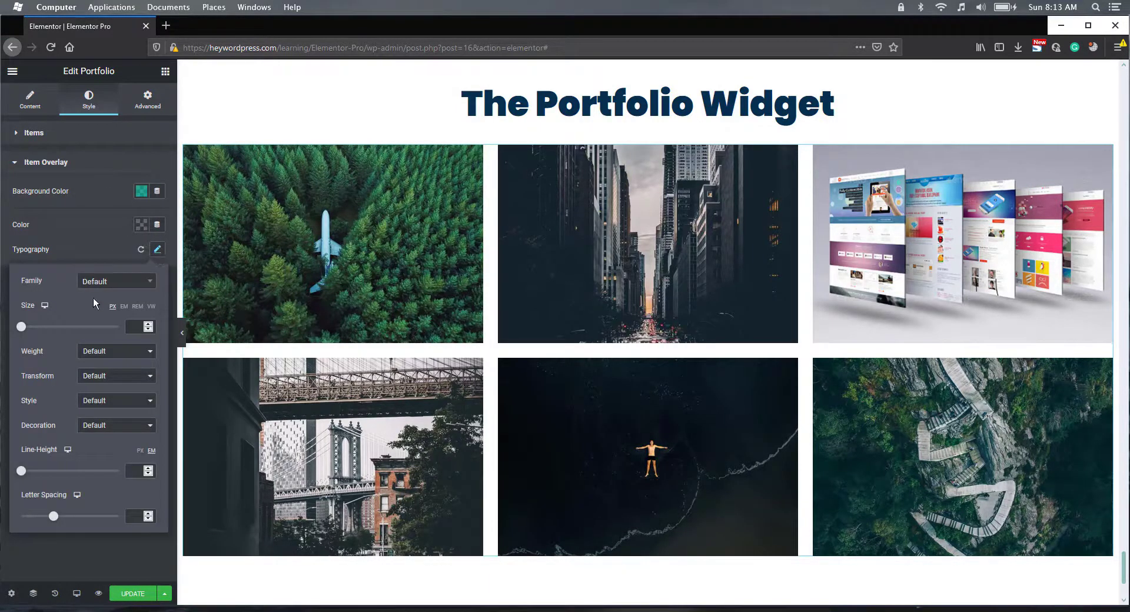
{"action": "left_click_drag", "start_coordinate": [24, 331], "coordinate": [41, 331]}
{"action": "left_click", "coordinate": [138, 515]}
{"action": "type", "text": "2"}
{"action": "left_click", "coordinate": [80, 370]}
{"action": "left_click", "coordinate": [42, 379]}
{"action": "left_click", "coordinate": [94, 379]}
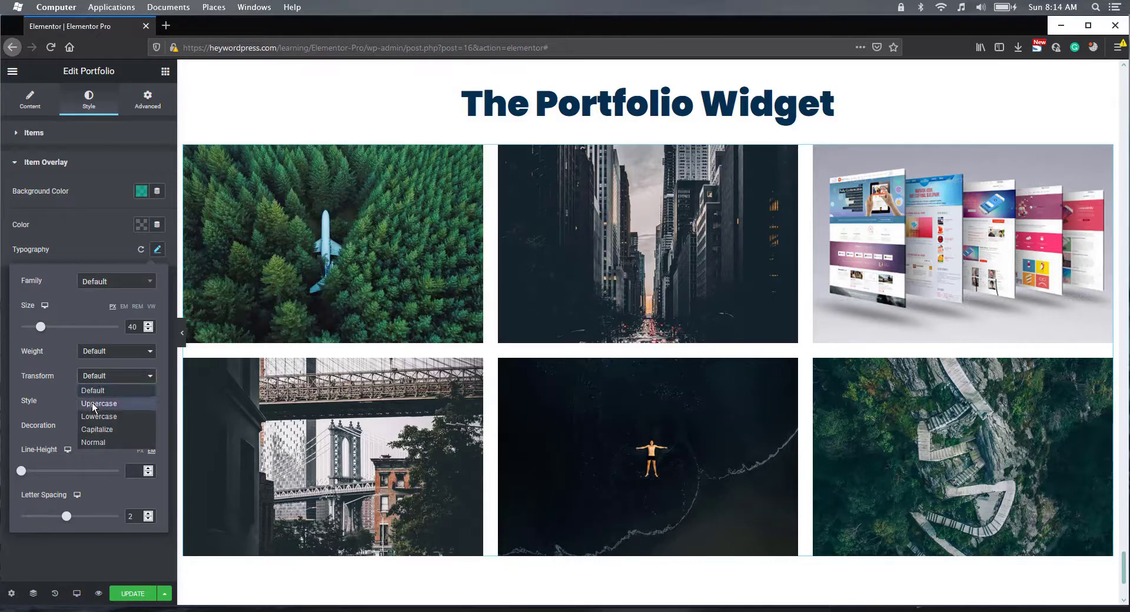
{"action": "left_click", "coordinate": [94, 405]}
{"action": "mouse_move", "coordinate": [379, 274]}
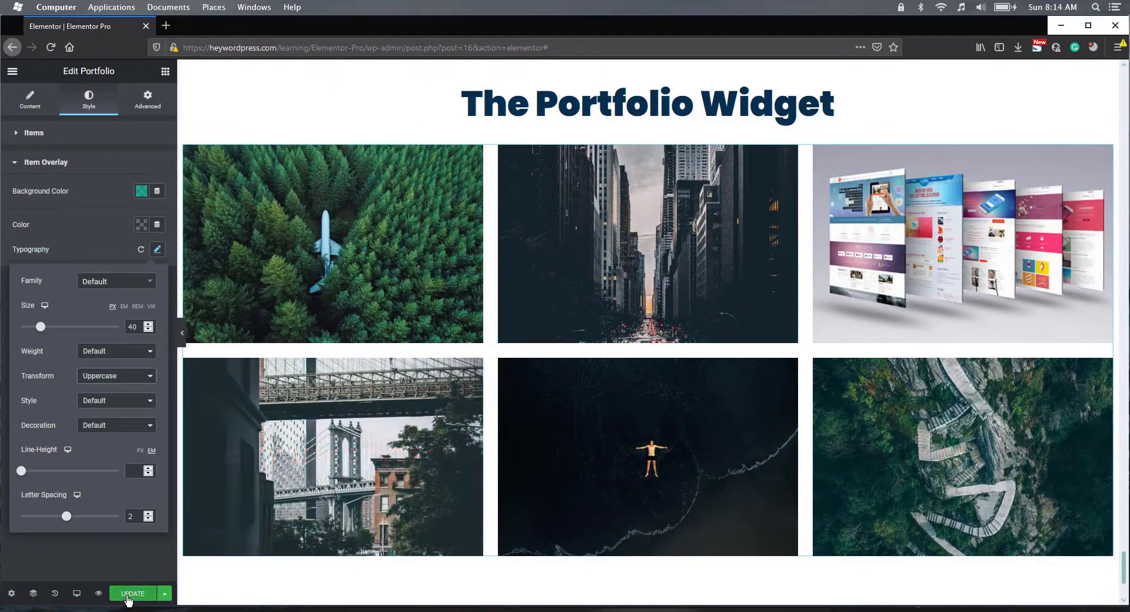
Step: Update the page and preview it in the browser, going to the second portfolio section near its end
{"action": "left_click", "coordinate": [130, 595]}
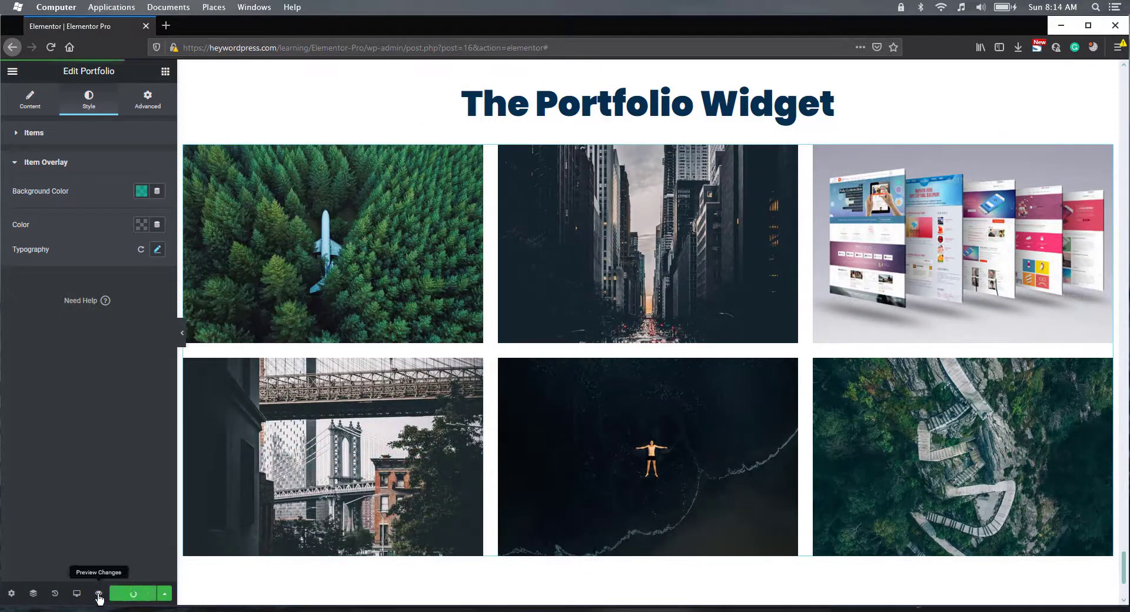
{"action": "left_click", "coordinate": [98, 595]}
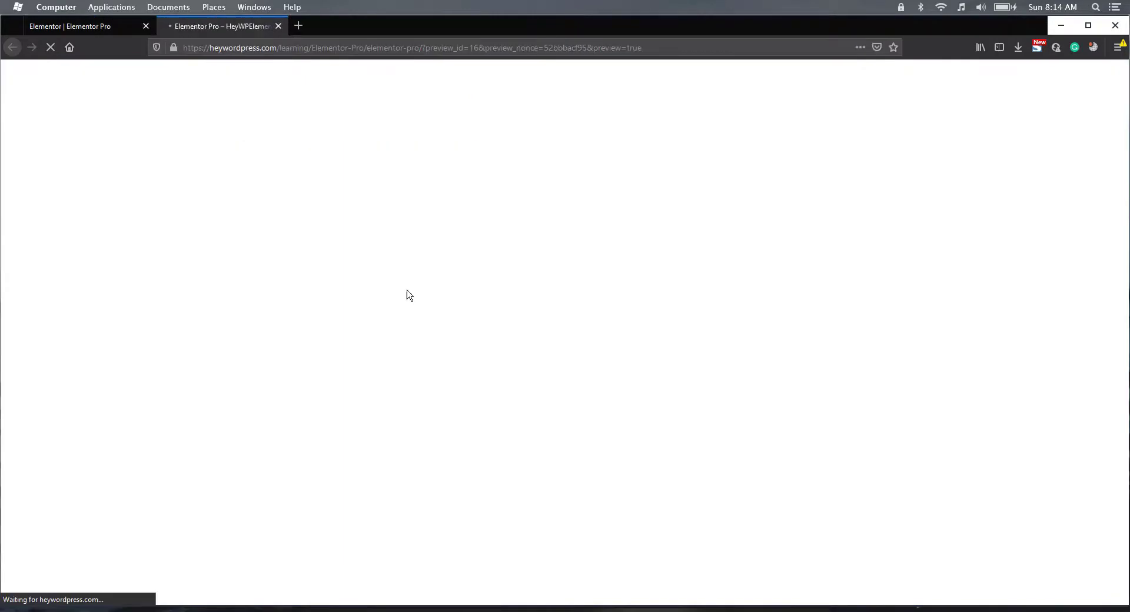
{"action": "scroll", "coordinate": [404, 287], "scroll_direction": "down", "scroll_amount": 20}
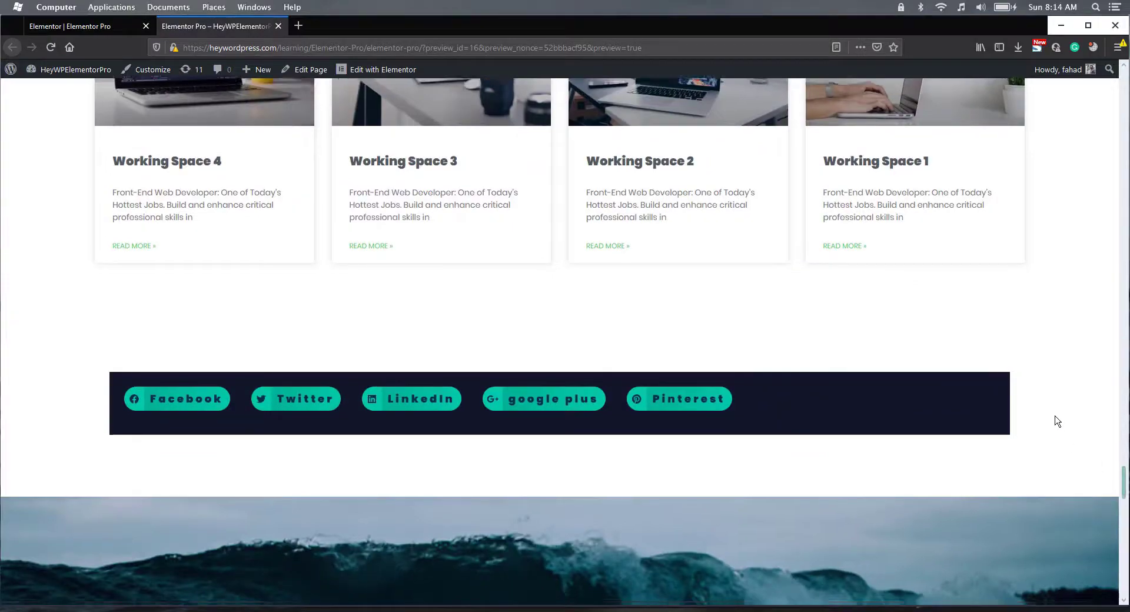
{"action": "scroll", "coordinate": [1056, 420], "scroll_direction": "down", "scroll_amount": 15}
{"action": "scroll", "coordinate": [1056, 421], "scroll_direction": "down", "scroll_amount": 8}
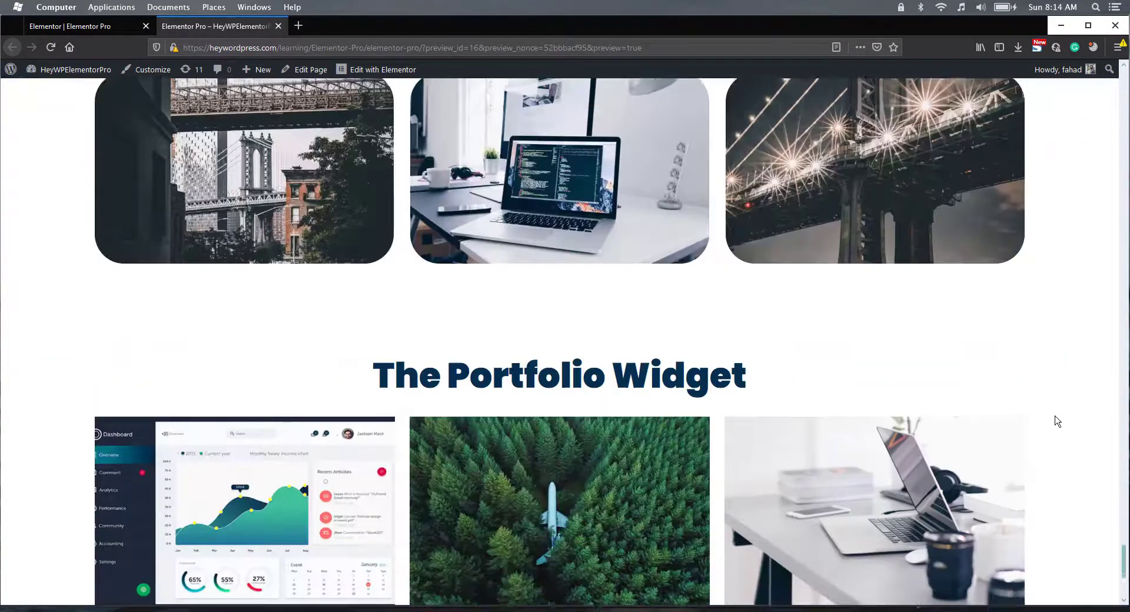
{"action": "scroll", "coordinate": [1057, 420], "scroll_direction": "up", "scroll_amount": 1}
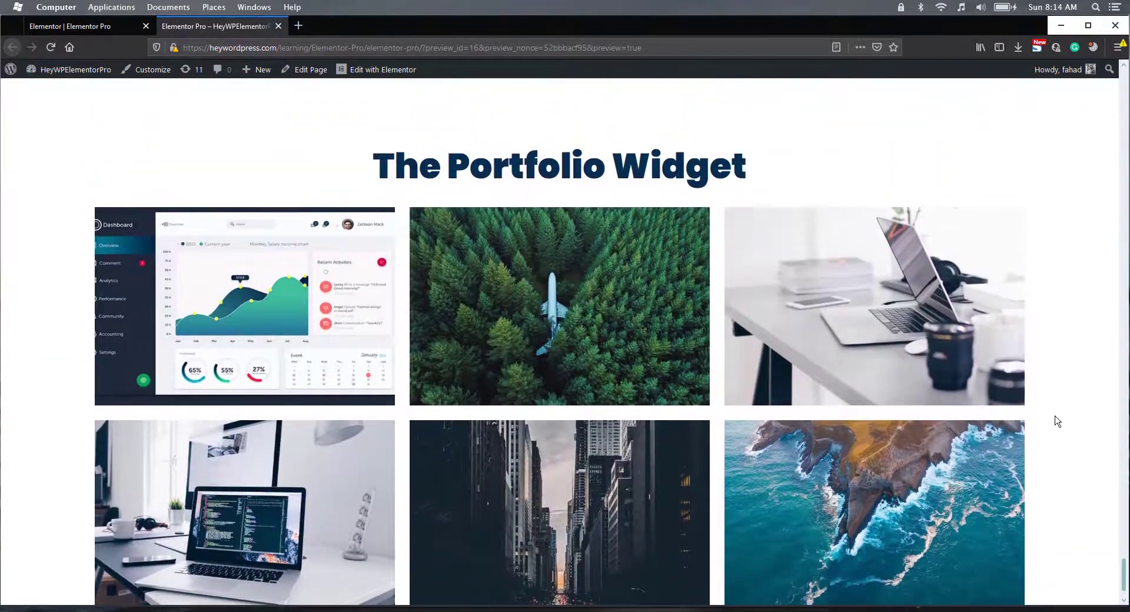
Step: Look over the second portfolio section in the page preview and return to the Elementor editor
{"action": "scroll", "coordinate": [1057, 421], "scroll_direction": "down", "scroll_amount": 1}
{"action": "scroll", "coordinate": [1057, 420], "scroll_direction": "up", "scroll_amount": 1}
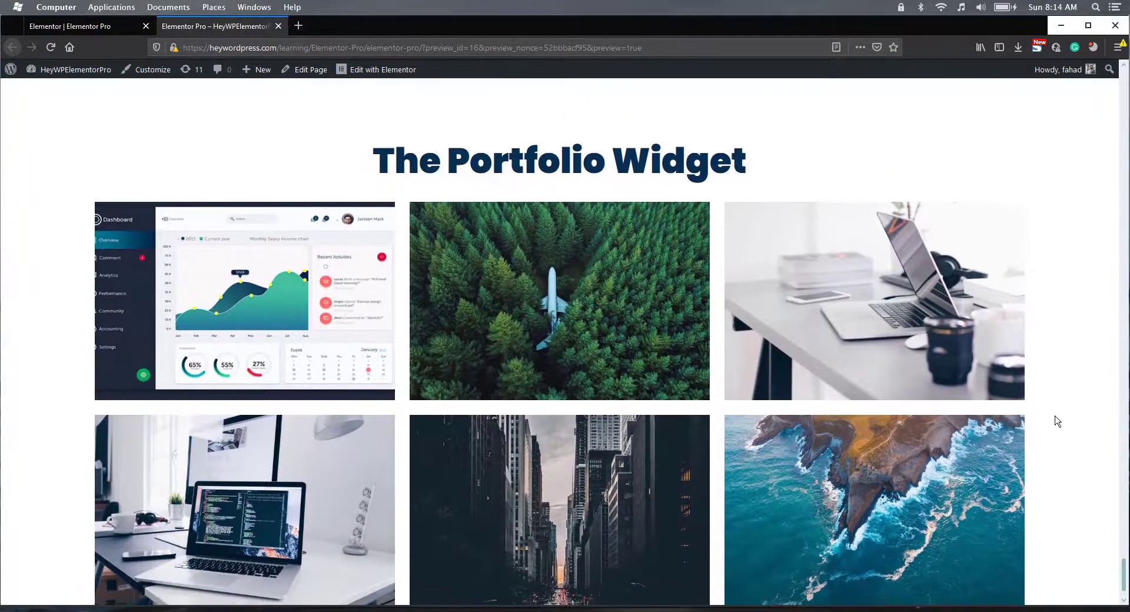
{"action": "scroll", "coordinate": [1056, 420], "scroll_direction": "down", "scroll_amount": 1}
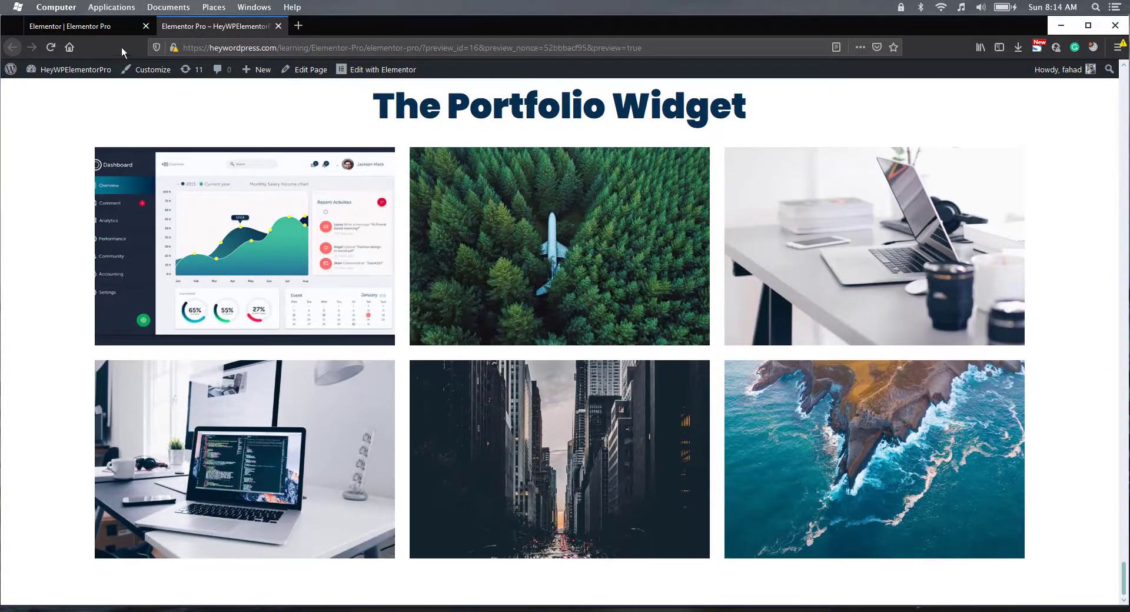
{"action": "left_click", "coordinate": [106, 26]}
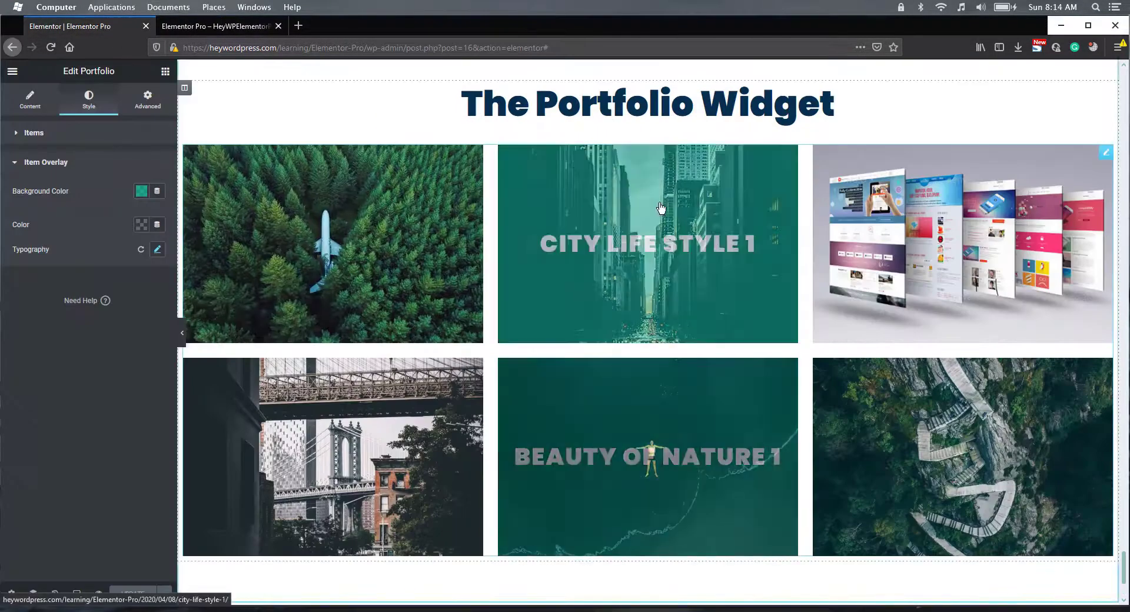
Step: Duplicate the second portfolio section, including its heading, and go to the copy below it
{"action": "scroll", "coordinate": [668, 176], "scroll_direction": "up", "scroll_amount": 1}
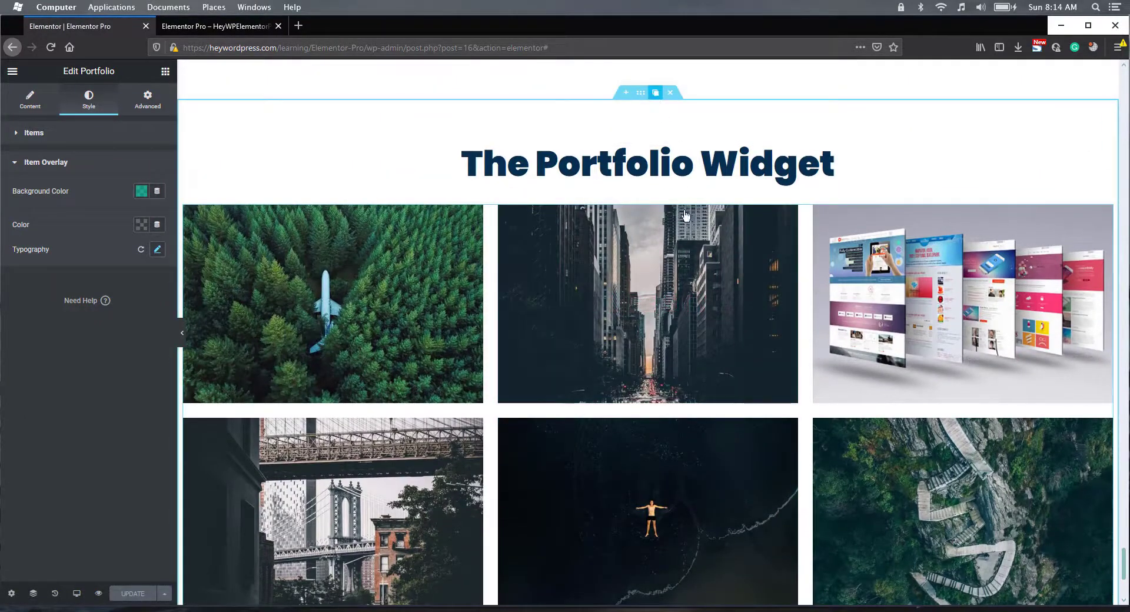
{"action": "scroll", "coordinate": [696, 382], "scroll_direction": "down", "scroll_amount": 7}
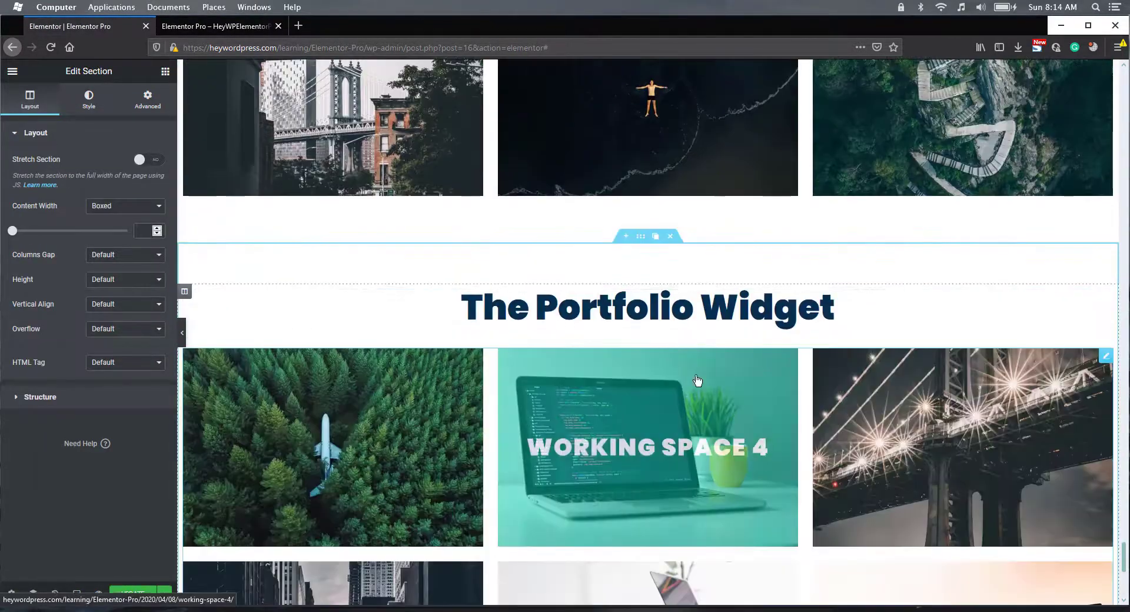
{"action": "scroll", "coordinate": [824, 371], "scroll_direction": "down", "scroll_amount": 3}
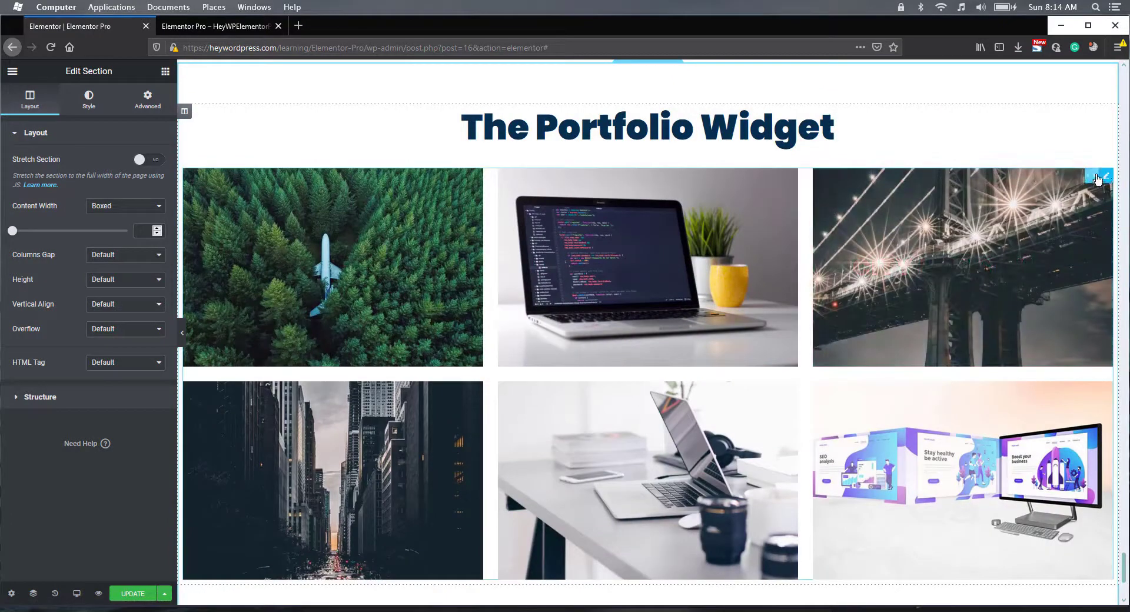
Step: Replace the portfolio in the duplicated section with a fresh Portfolio widget under the heading
{"action": "left_click", "coordinate": [1076, 177]}
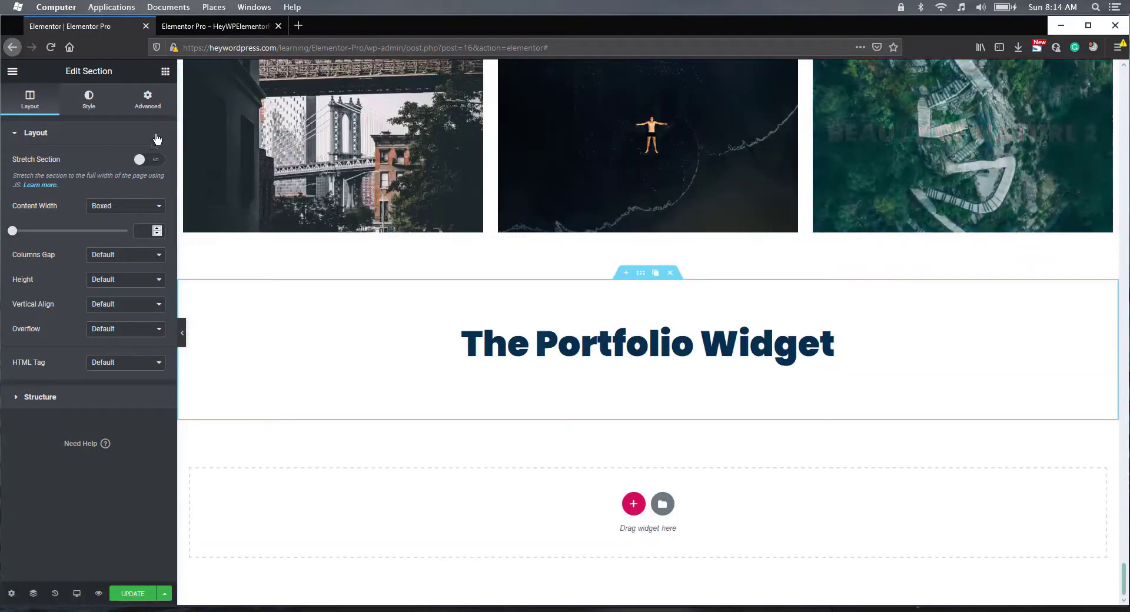
{"action": "left_click", "coordinate": [165, 70]}
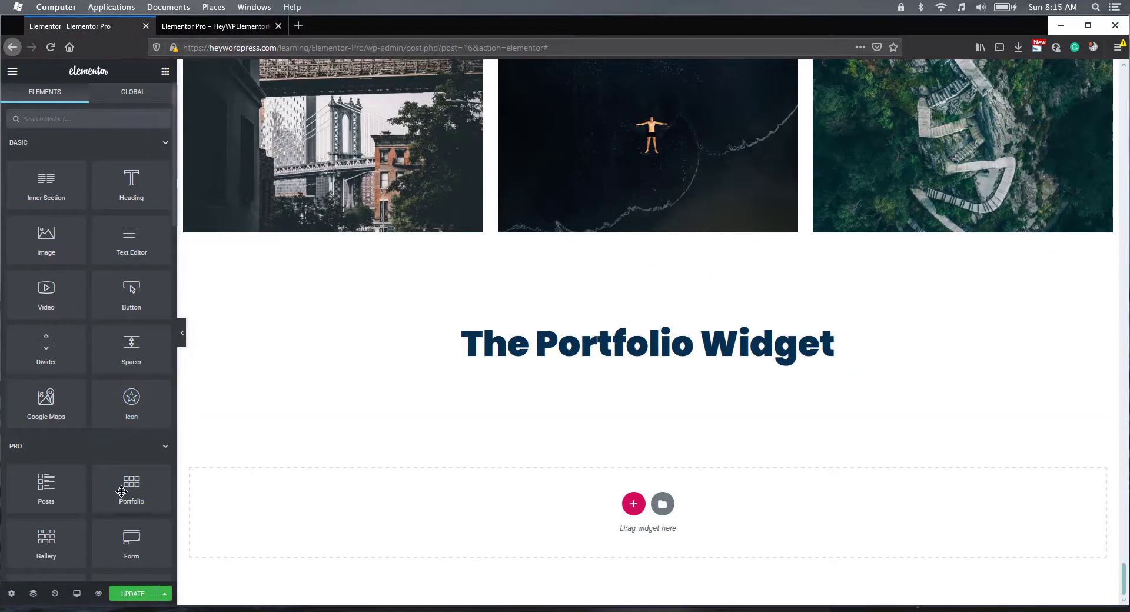
{"action": "left_click_drag", "start_coordinate": [121, 492], "coordinate": [606, 374]}
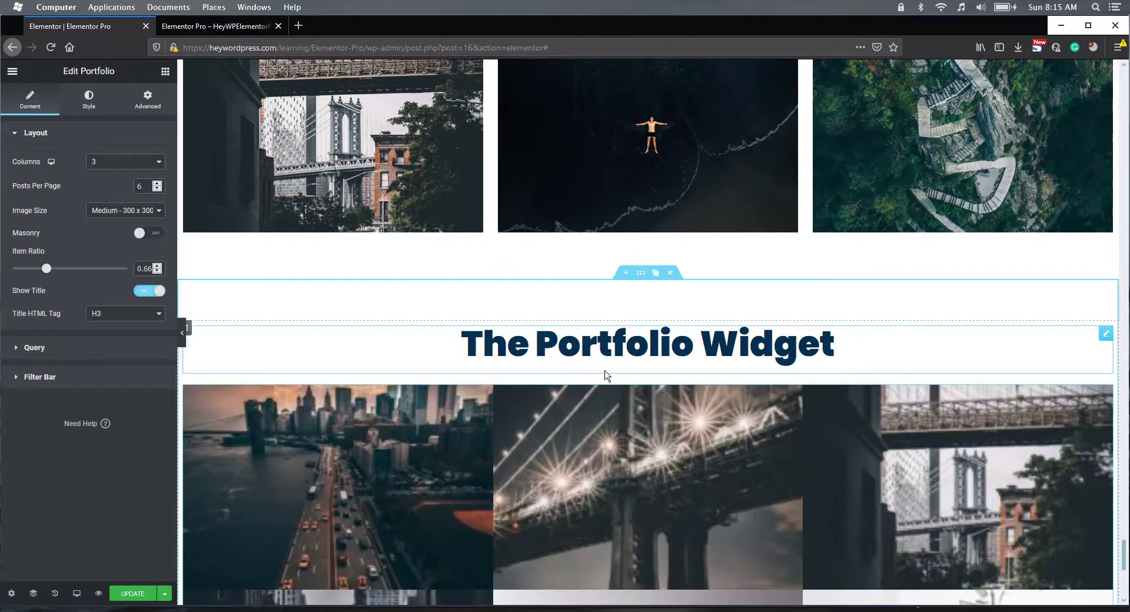
Step: Enable Stretch Section for the duplicated section and set its content width to Full Width
{"action": "left_click", "coordinate": [641, 276]}
{"action": "left_click", "coordinate": [149, 159]}
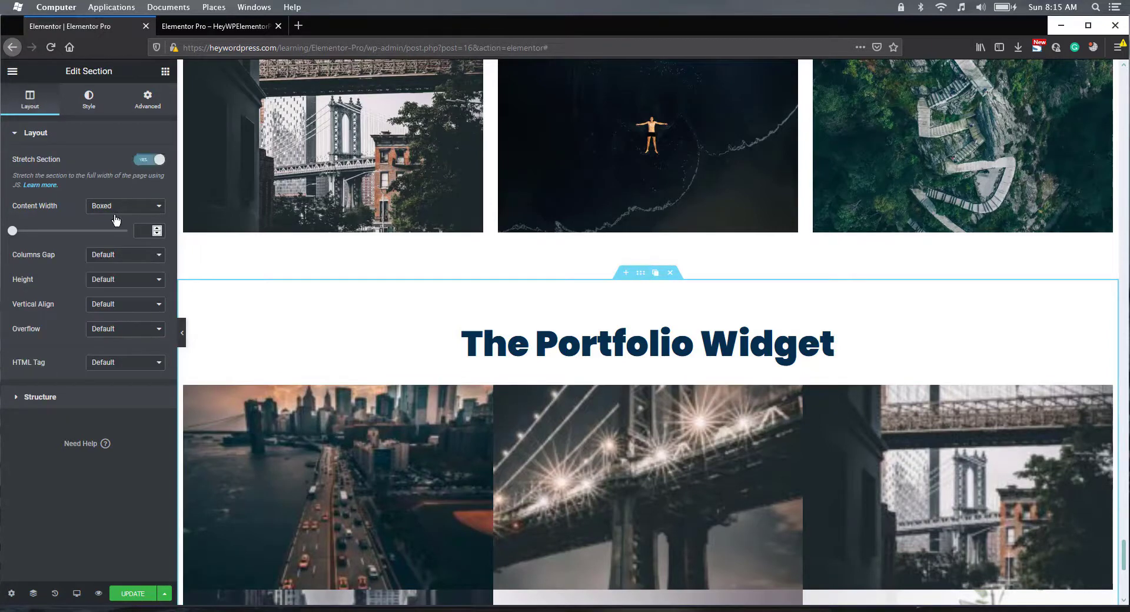
{"action": "left_click", "coordinate": [113, 207]}
{"action": "left_click", "coordinate": [108, 231]}
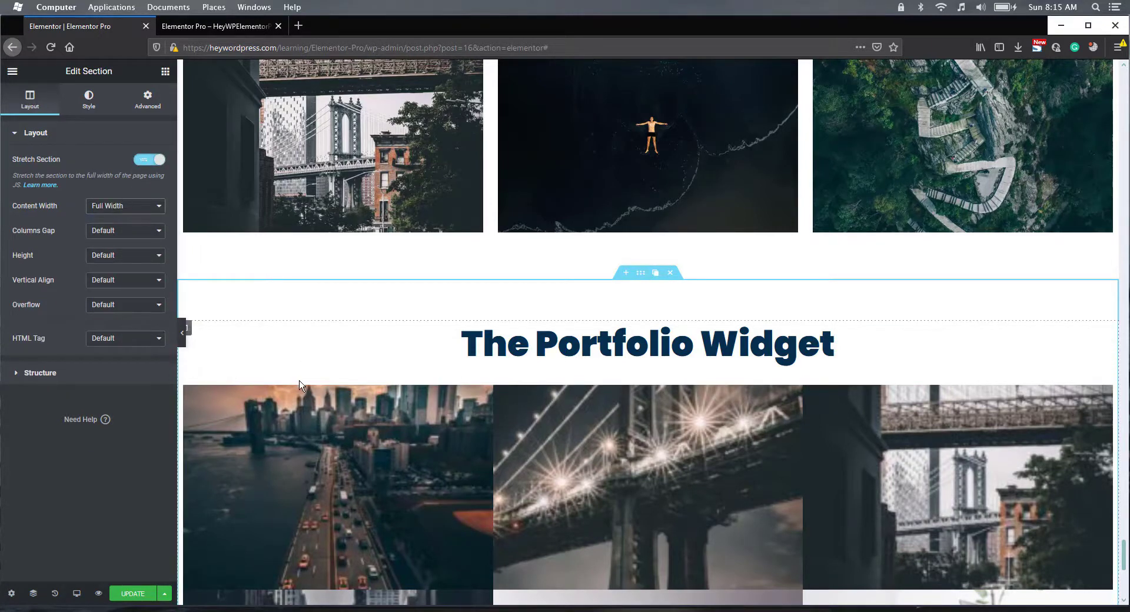
Step: Set the padding of the duplicated section's column to 0 on all four sides
{"action": "scroll", "coordinate": [299, 380], "scroll_direction": "down", "scroll_amount": 1}
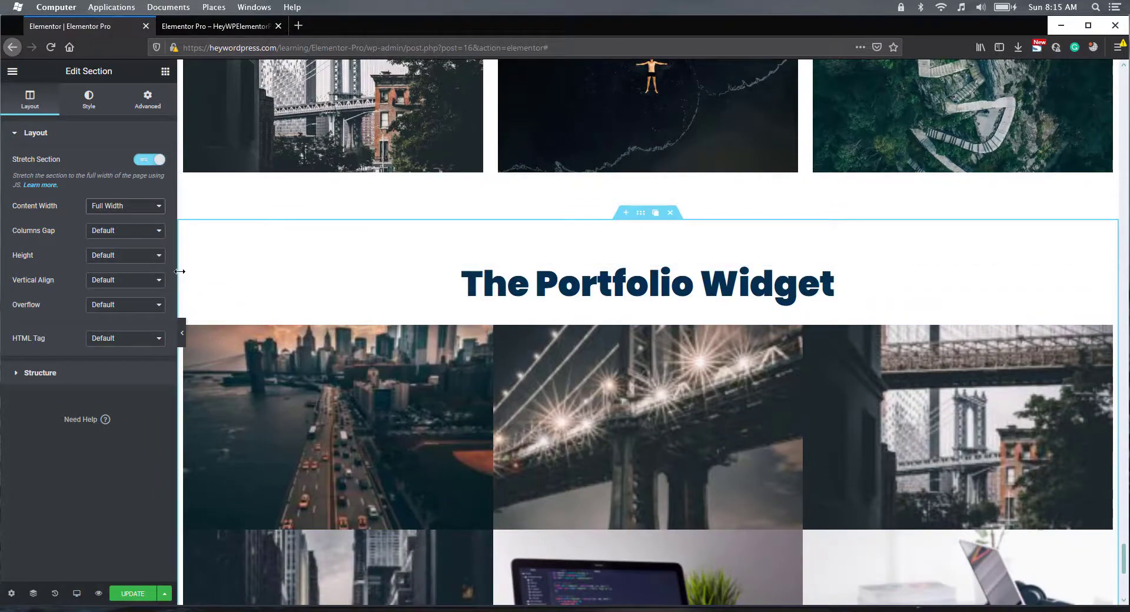
{"action": "left_click", "coordinate": [184, 268]}
{"action": "left_click", "coordinate": [148, 99]}
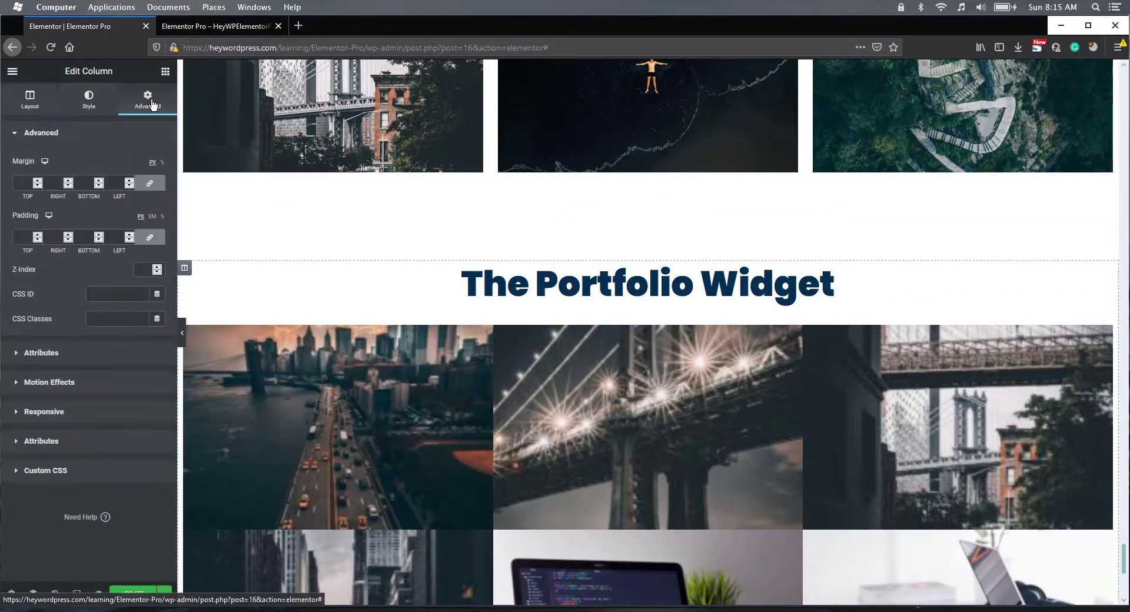
{"action": "left_click", "coordinate": [150, 239]}
{"action": "left_click", "coordinate": [151, 242]}
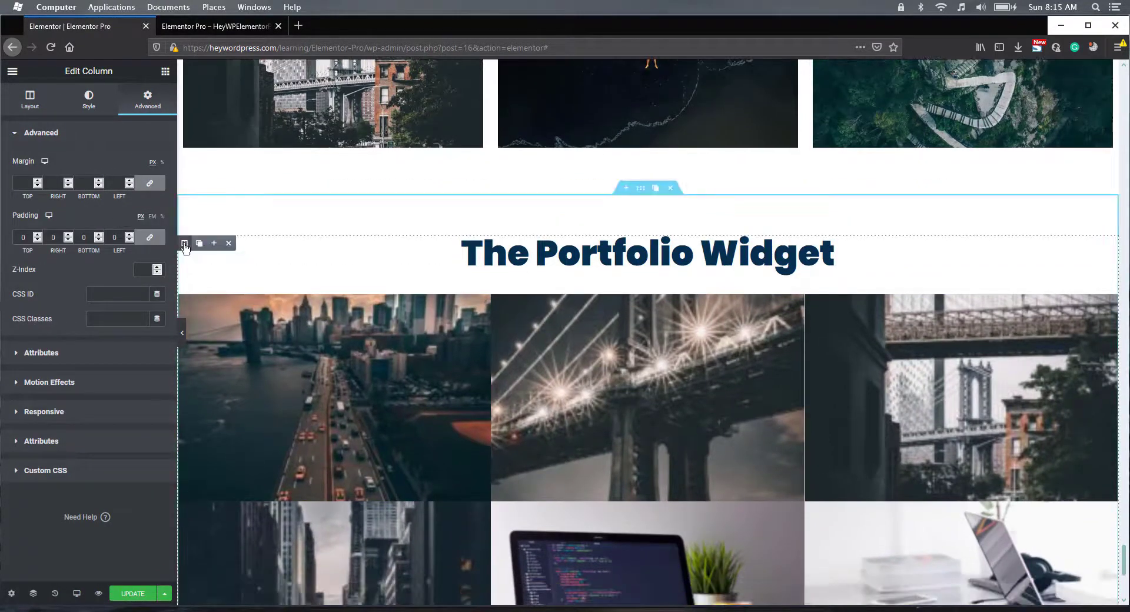
Step: Set the image size of the full-width portfolio to Medium Large - 768 x 0
{"action": "scroll", "coordinate": [514, 310], "scroll_direction": "down", "scroll_amount": 1}
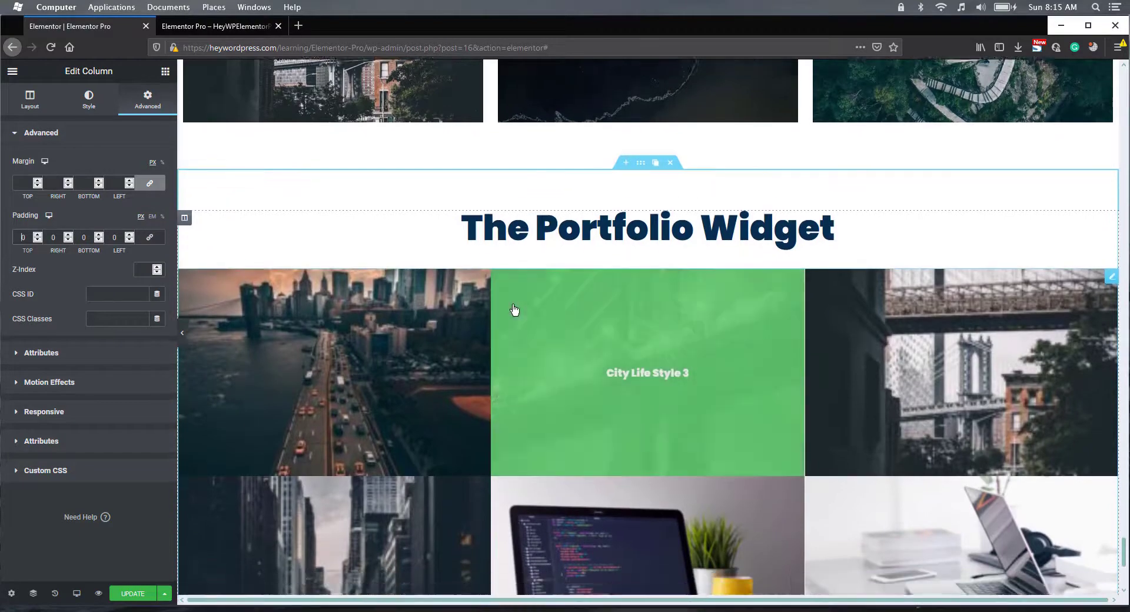
{"action": "scroll", "coordinate": [515, 312], "scroll_direction": "down", "scroll_amount": 1}
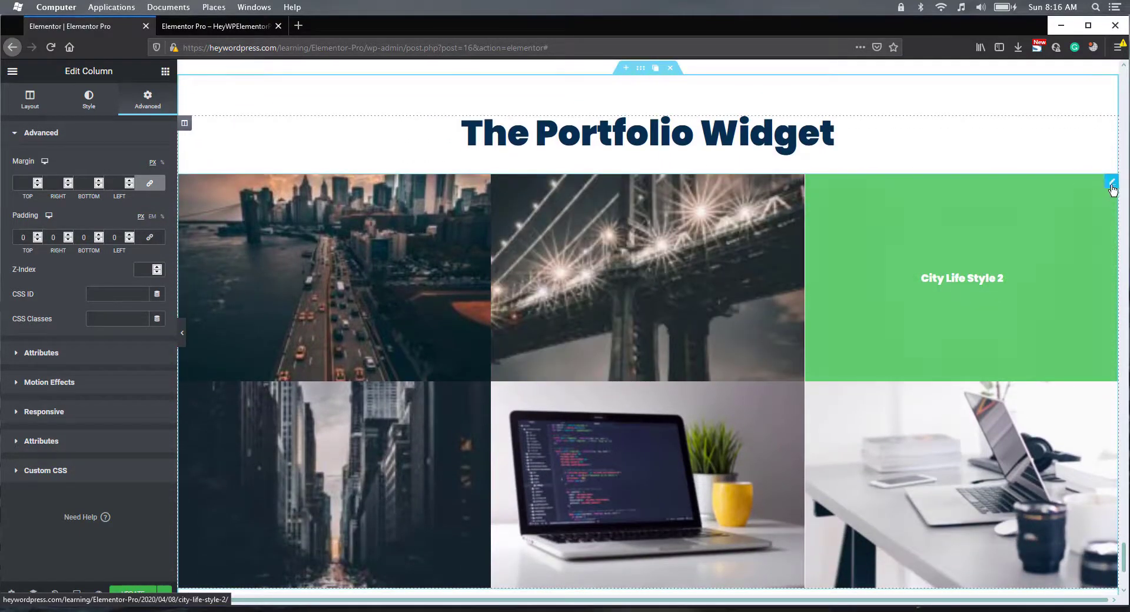
{"action": "left_click", "coordinate": [1112, 184]}
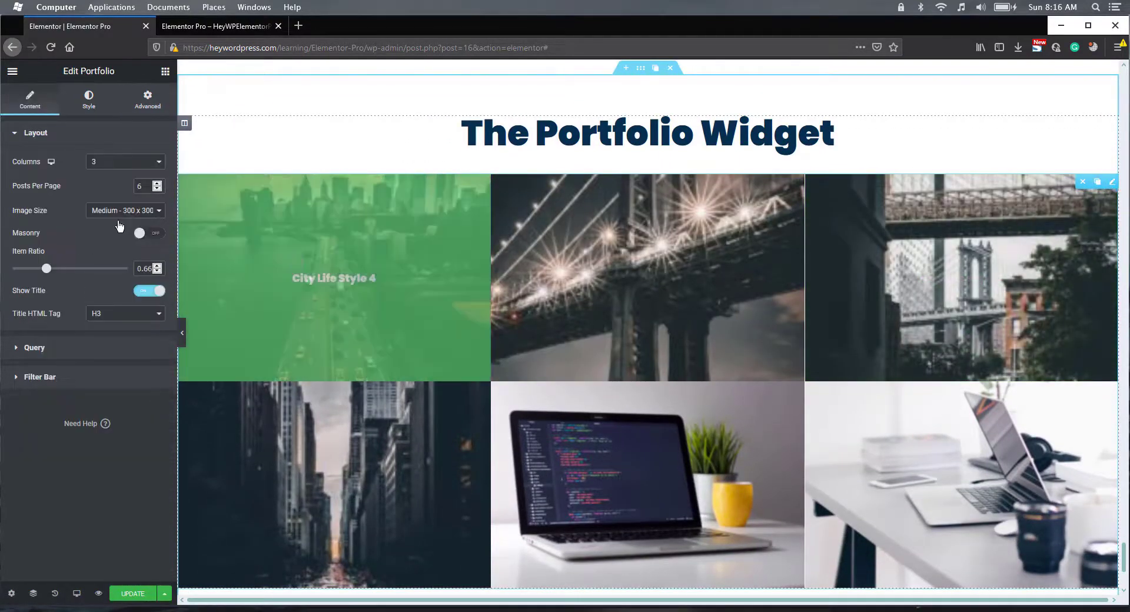
{"action": "left_click", "coordinate": [116, 212]}
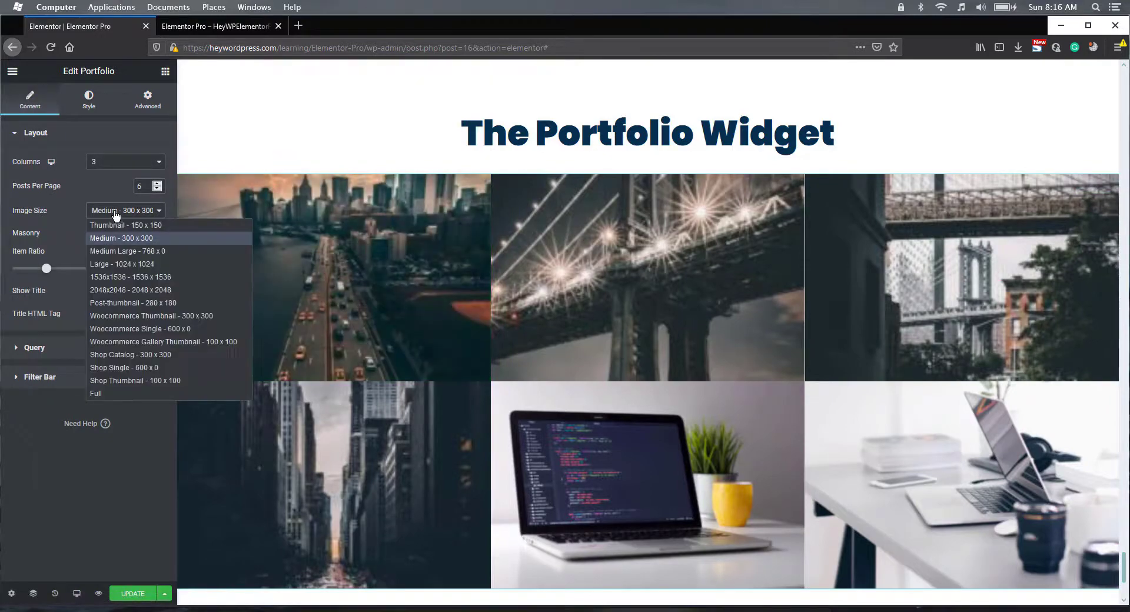
{"action": "left_click", "coordinate": [126, 250]}
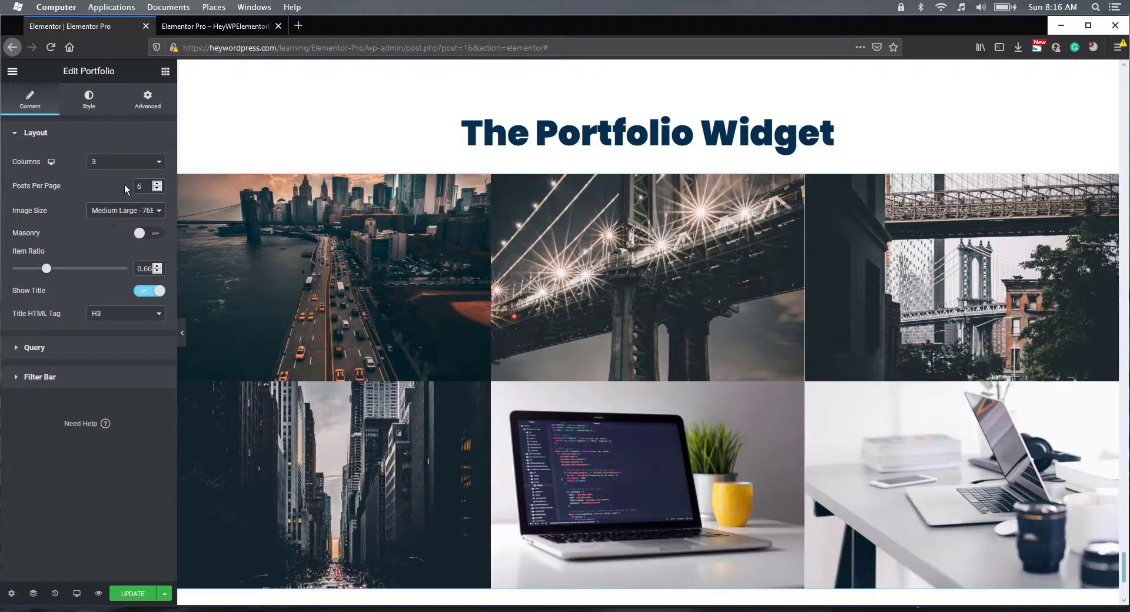
Step: Lay out the full-width portfolio in 4 columns with 8 posts per page
{"action": "left_click", "coordinate": [113, 169]}
{"action": "left_click", "coordinate": [106, 216]}
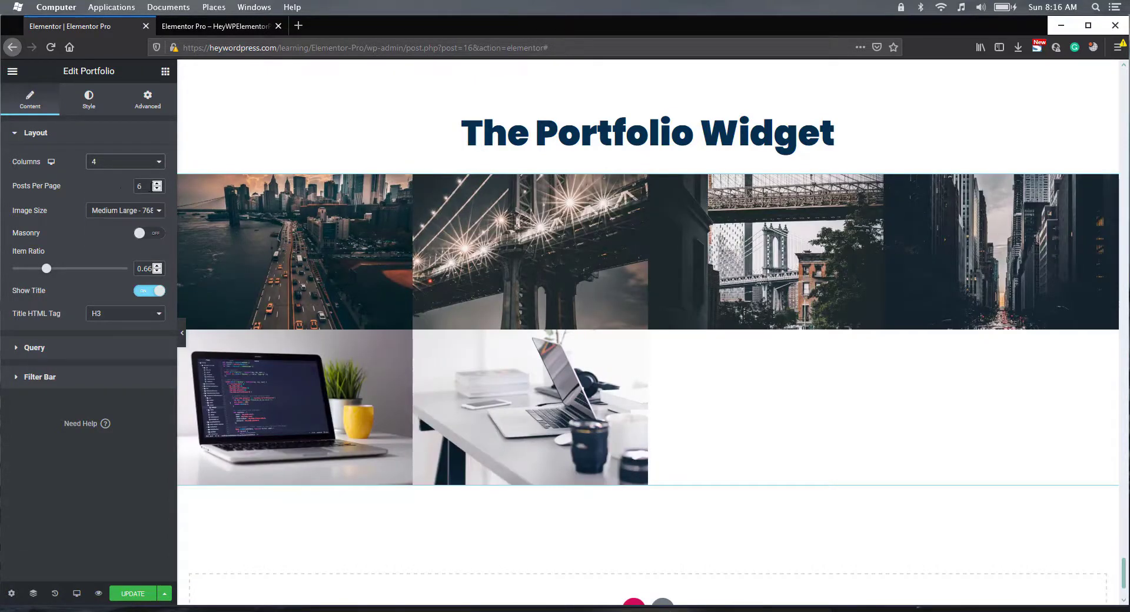
{"action": "left_click", "coordinate": [156, 183]}
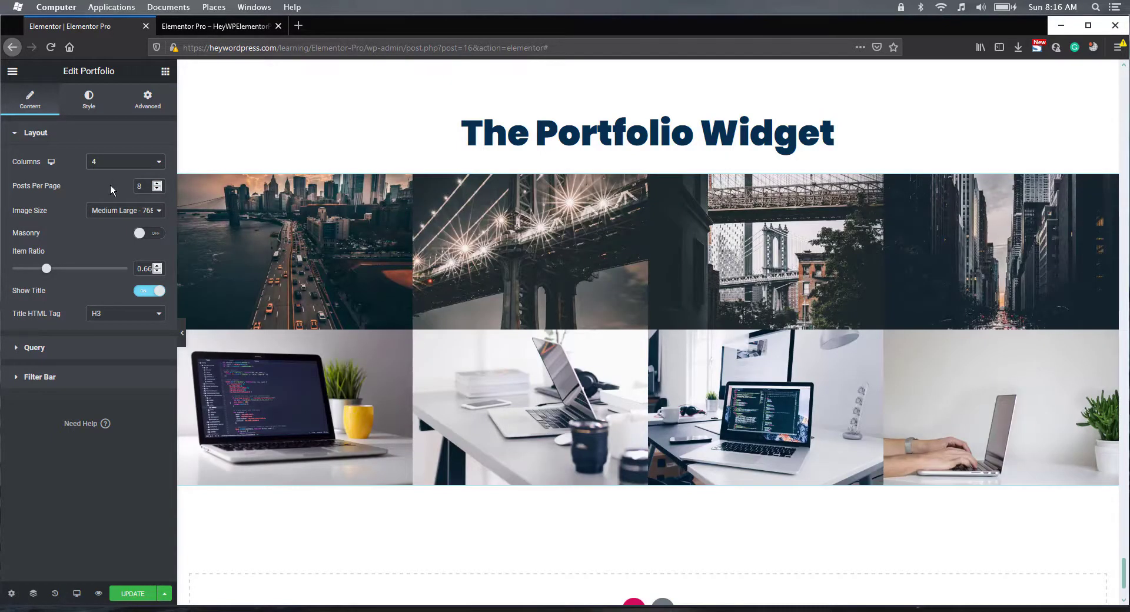
Step: Set the full-width portfolio's query to order its posts by Random
{"action": "left_click", "coordinate": [75, 348]}
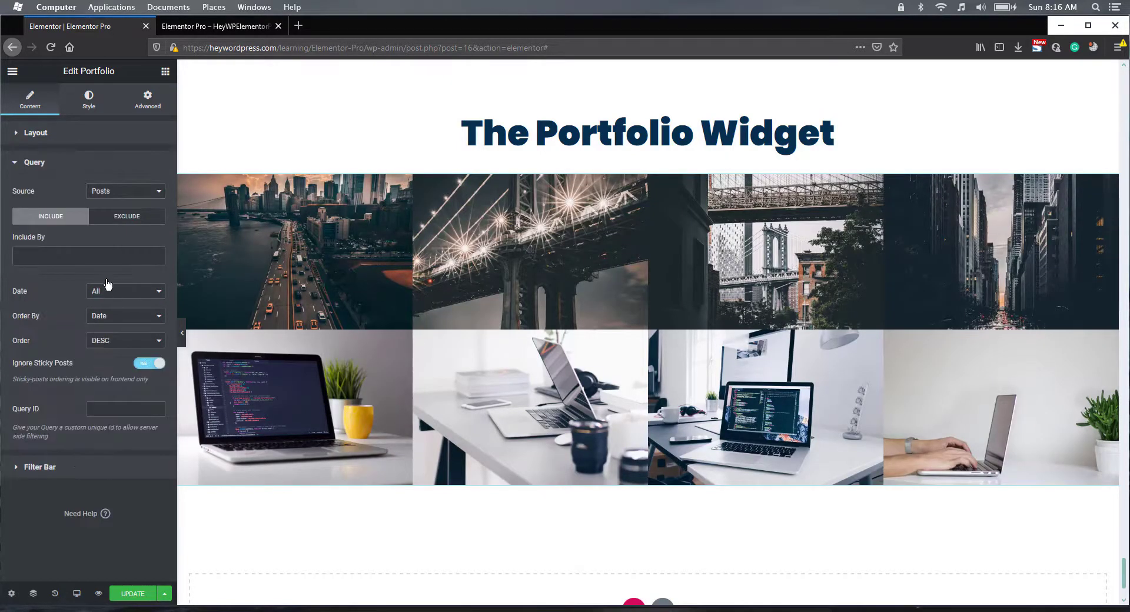
{"action": "left_click", "coordinate": [105, 316]}
{"action": "left_click", "coordinate": [104, 369]}
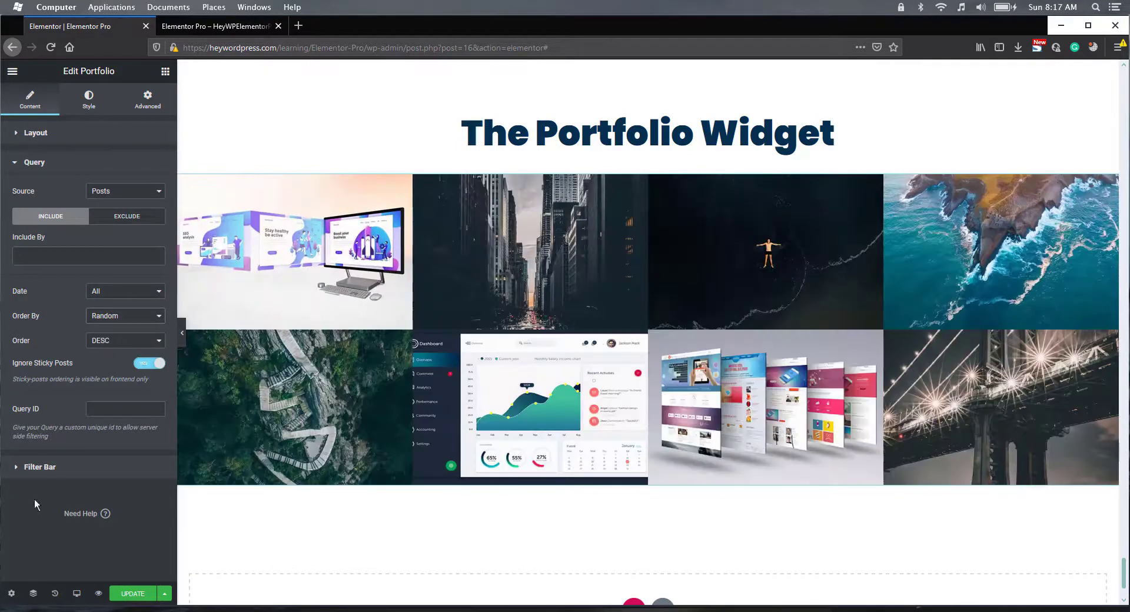
Step: Show the filter bar on the full-width portfolio, using the Categories taxonomy
{"action": "left_click", "coordinate": [92, 474]}
{"action": "left_click", "coordinate": [152, 219]}
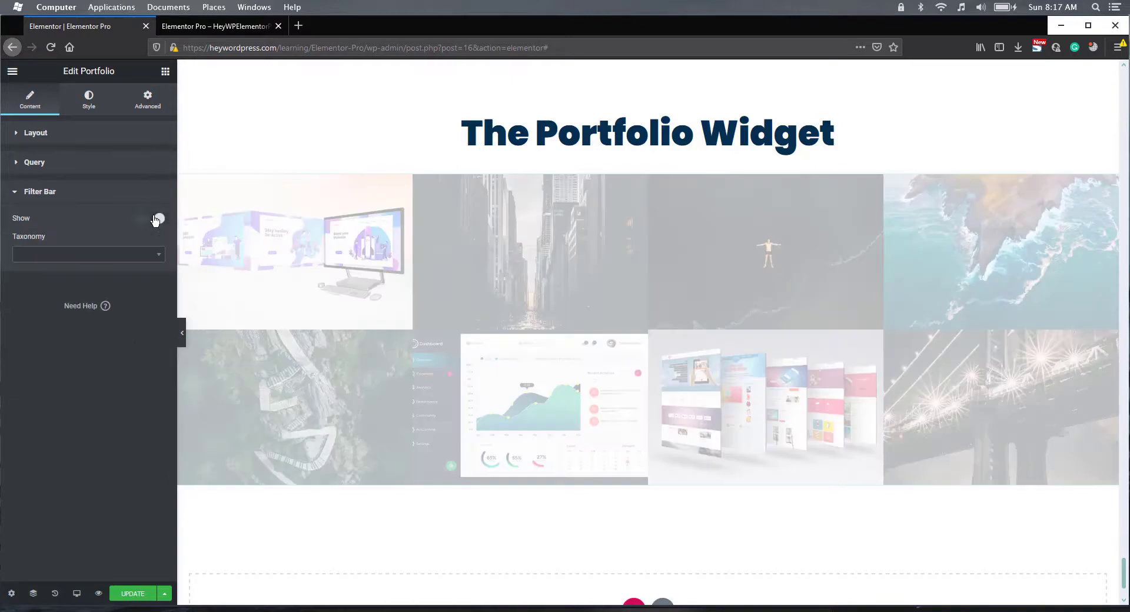
{"action": "left_click", "coordinate": [144, 259]}
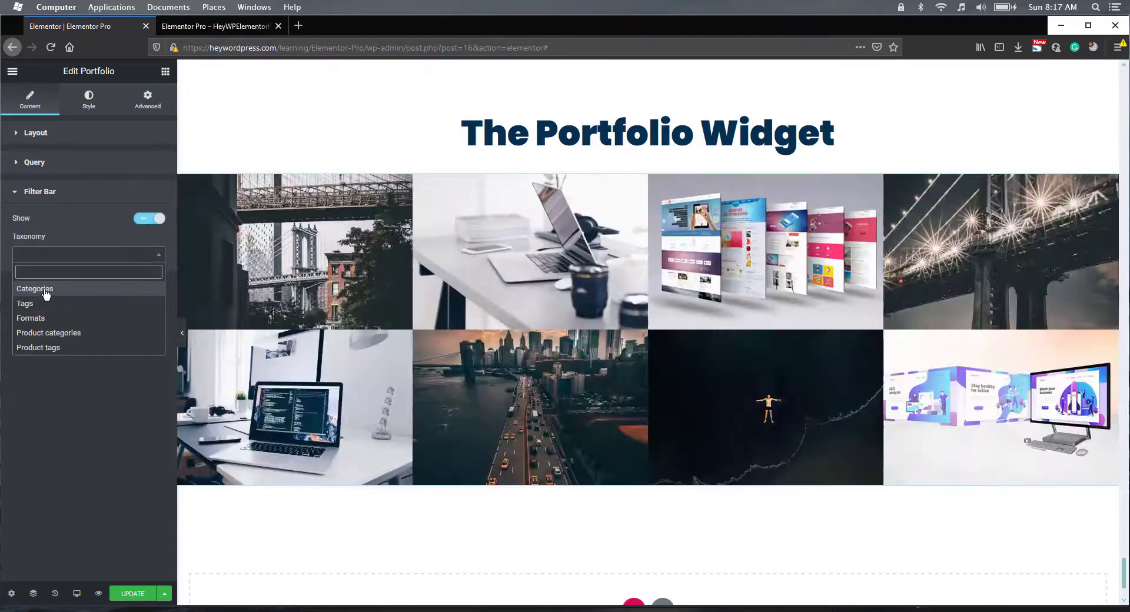
{"action": "left_click", "coordinate": [45, 293]}
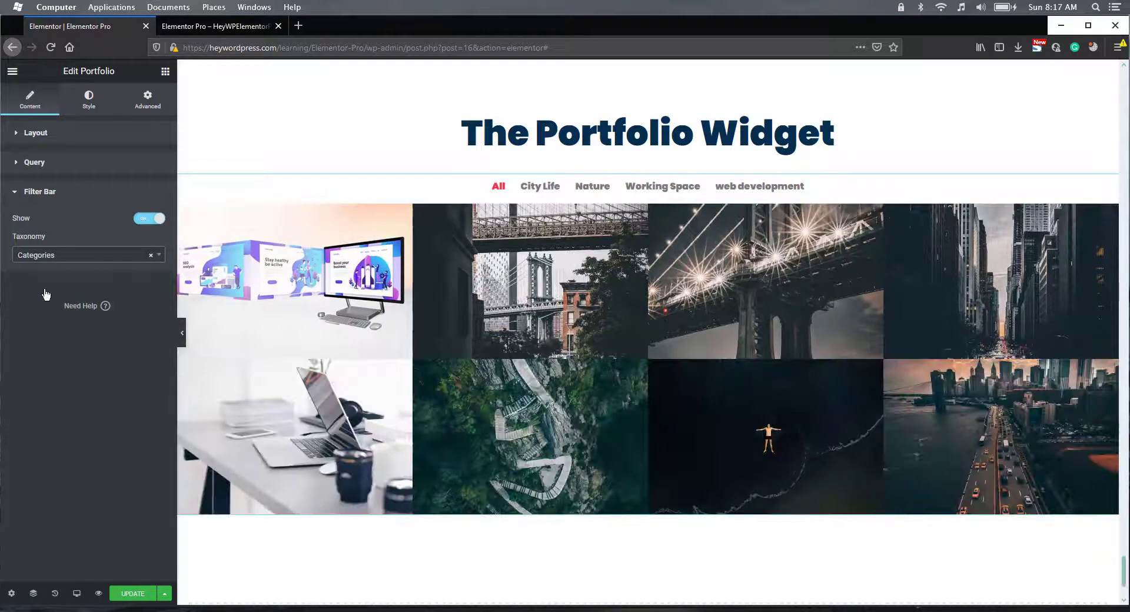
Step: Set the full-width portfolio's item overlay background to the semi-transparent dark blue #072F4F83
{"action": "left_click", "coordinate": [88, 102]}
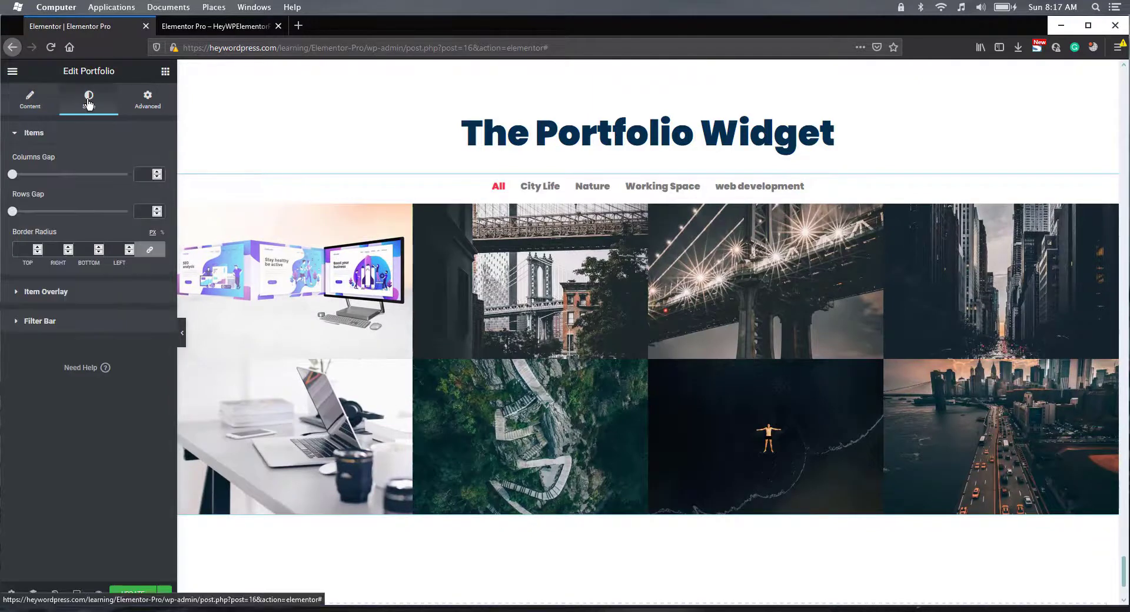
{"action": "left_click", "coordinate": [70, 293]}
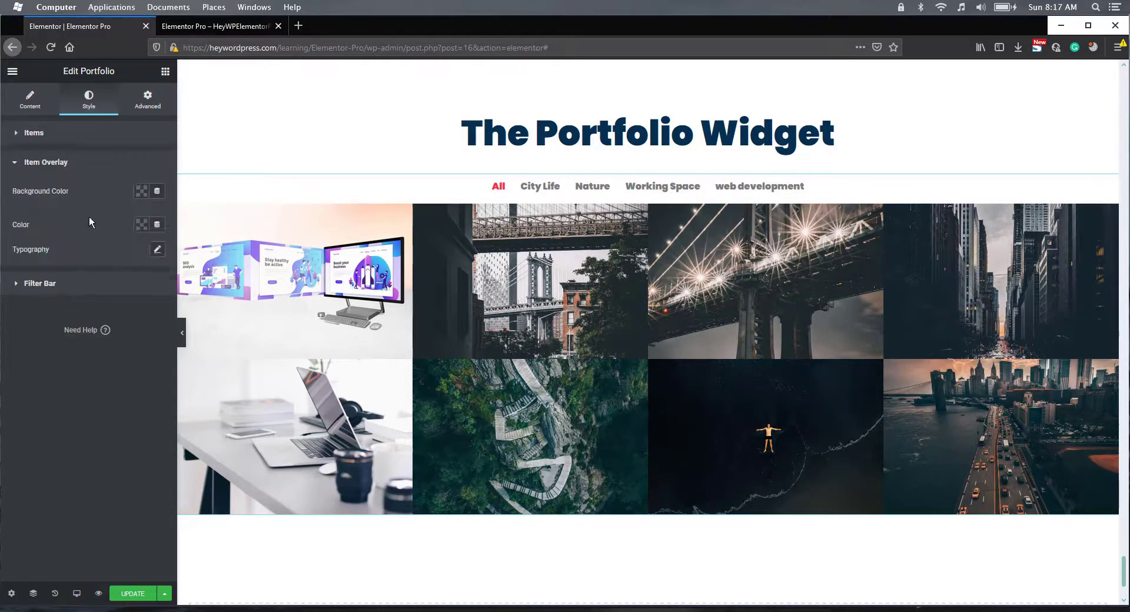
{"action": "left_click", "coordinate": [141, 192]}
{"action": "left_click", "coordinate": [180, 220]}
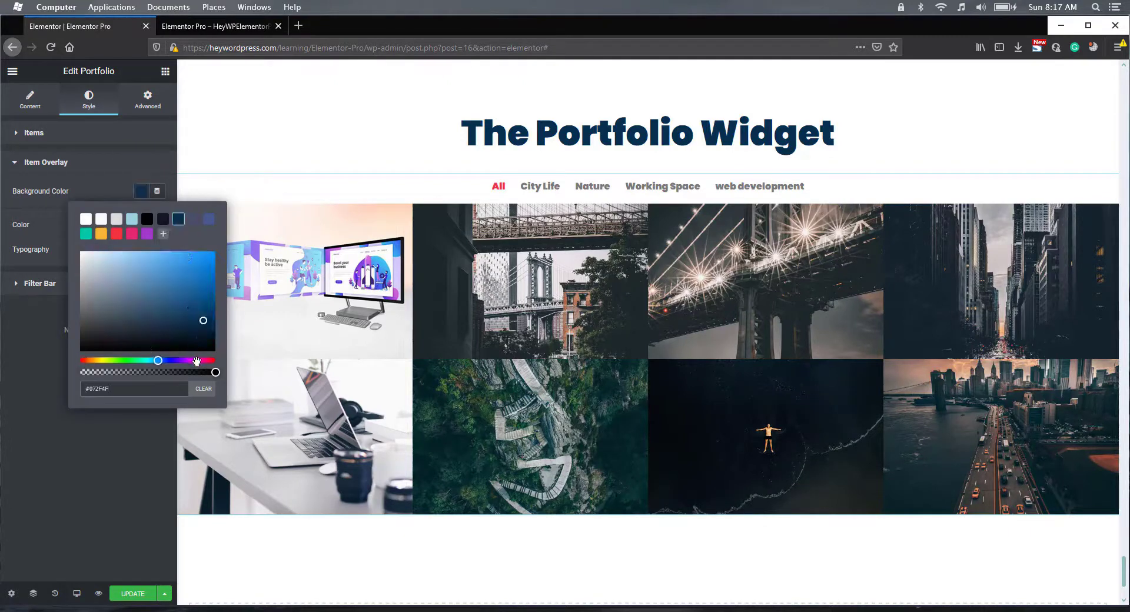
{"action": "left_click_drag", "start_coordinate": [186, 372], "coordinate": [175, 374]}
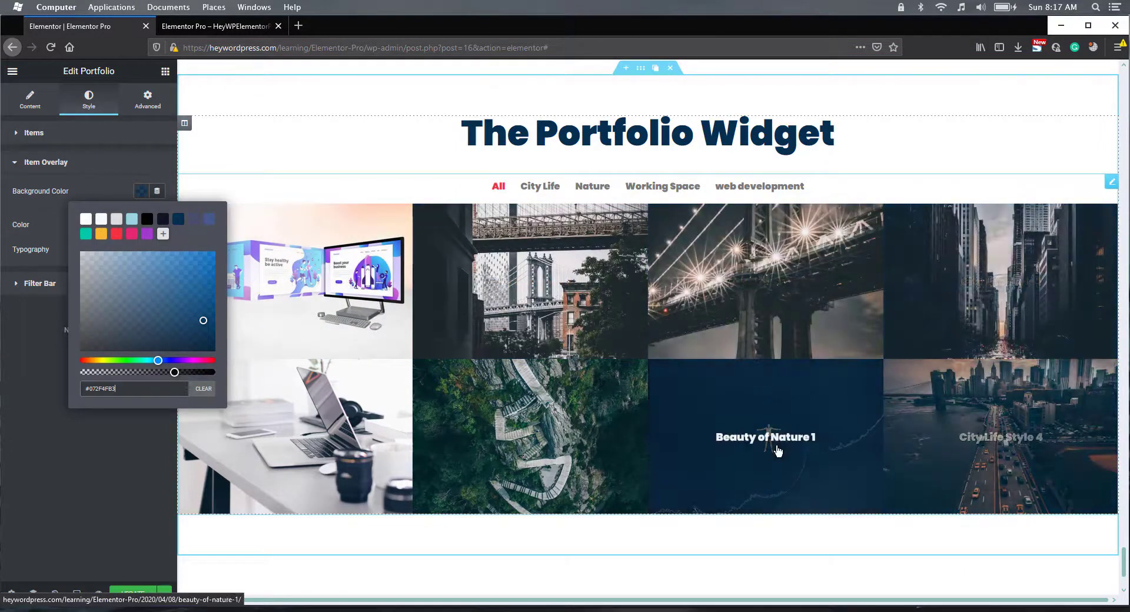
{"action": "left_click", "coordinate": [109, 191]}
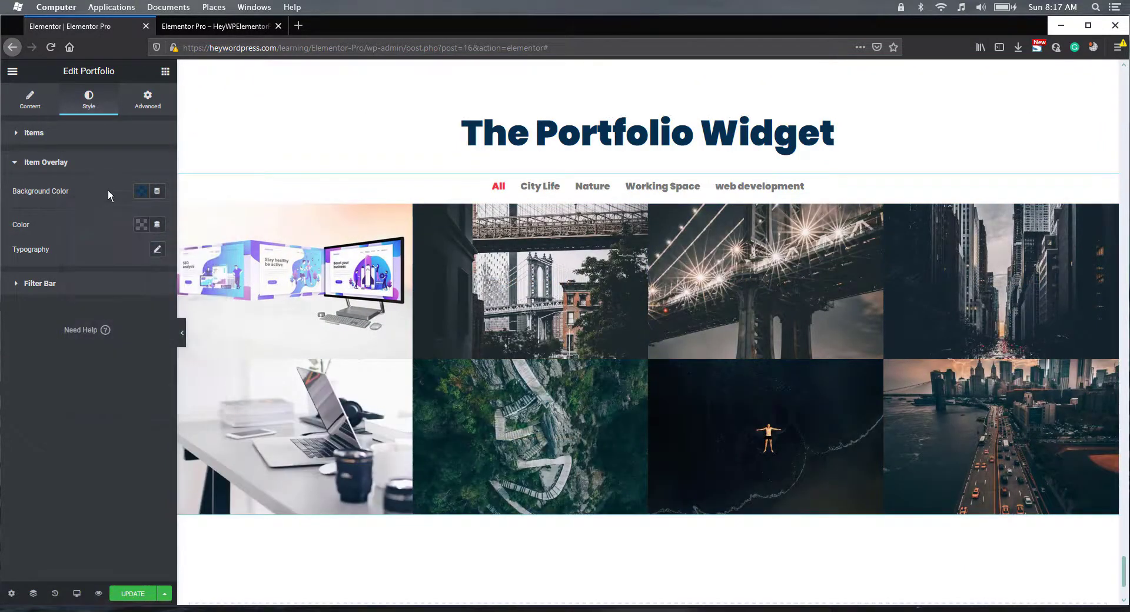
Step: Set the full-width portfolio's item overlay typography to the Uppercase transform with letter spacing 1
{"action": "left_click", "coordinate": [157, 249]}
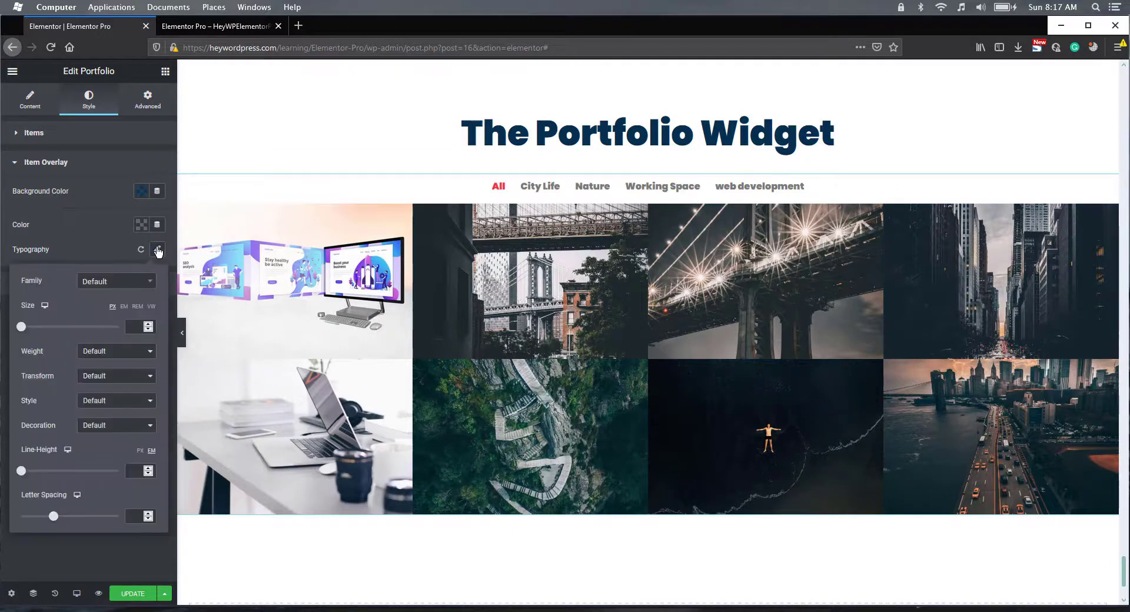
{"action": "left_click", "coordinate": [94, 376]}
{"action": "left_click", "coordinate": [99, 403]}
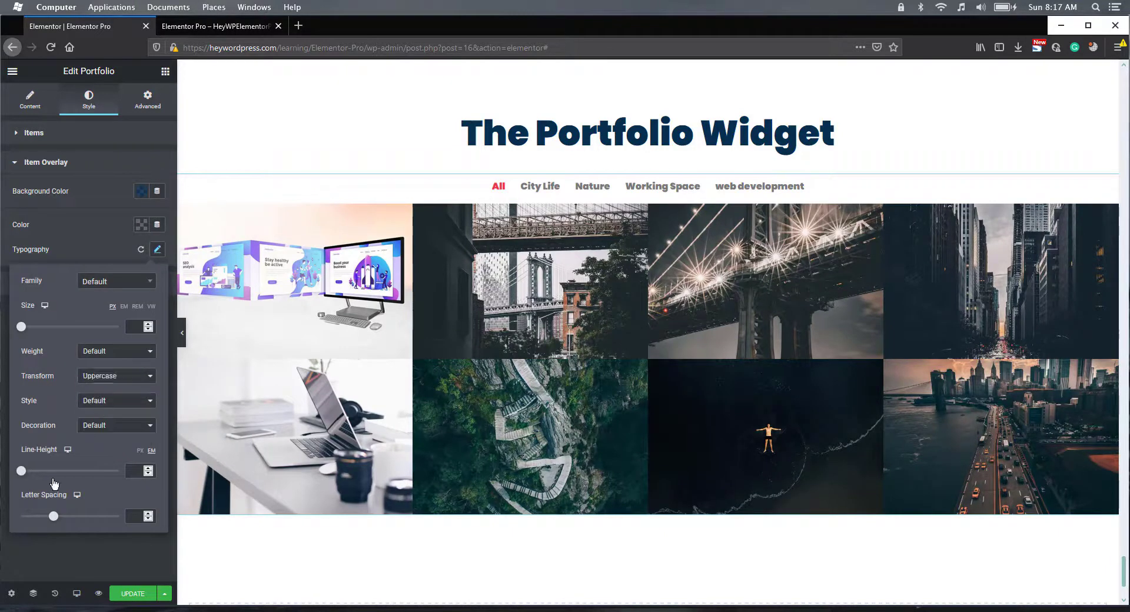
{"action": "left_click", "coordinate": [132, 512]}
{"action": "type", "text": "1"}
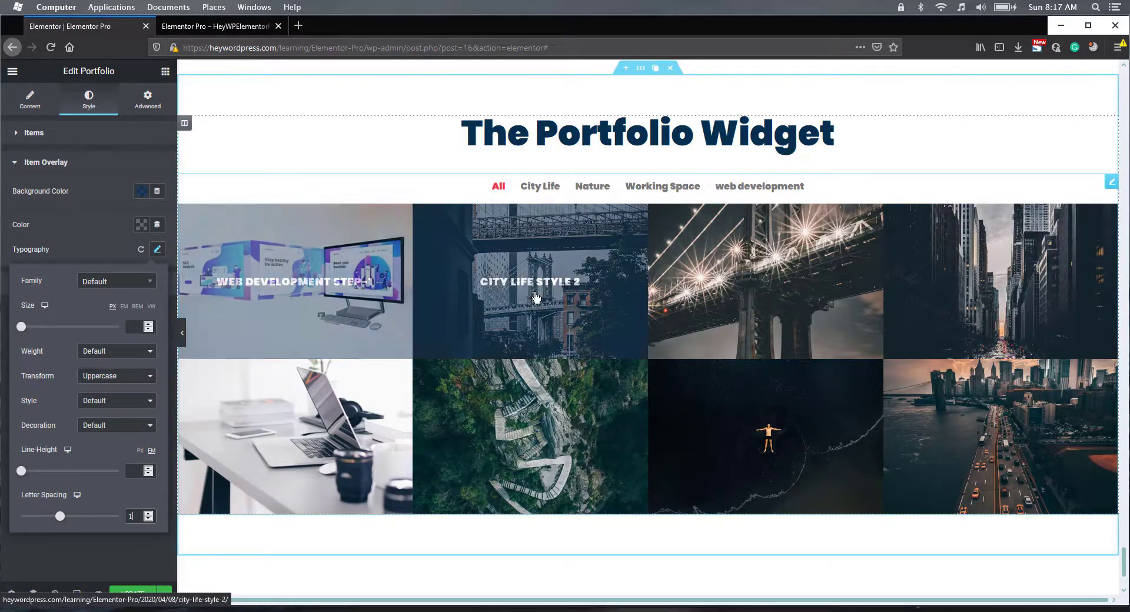
{"action": "left_click", "coordinate": [104, 238]}
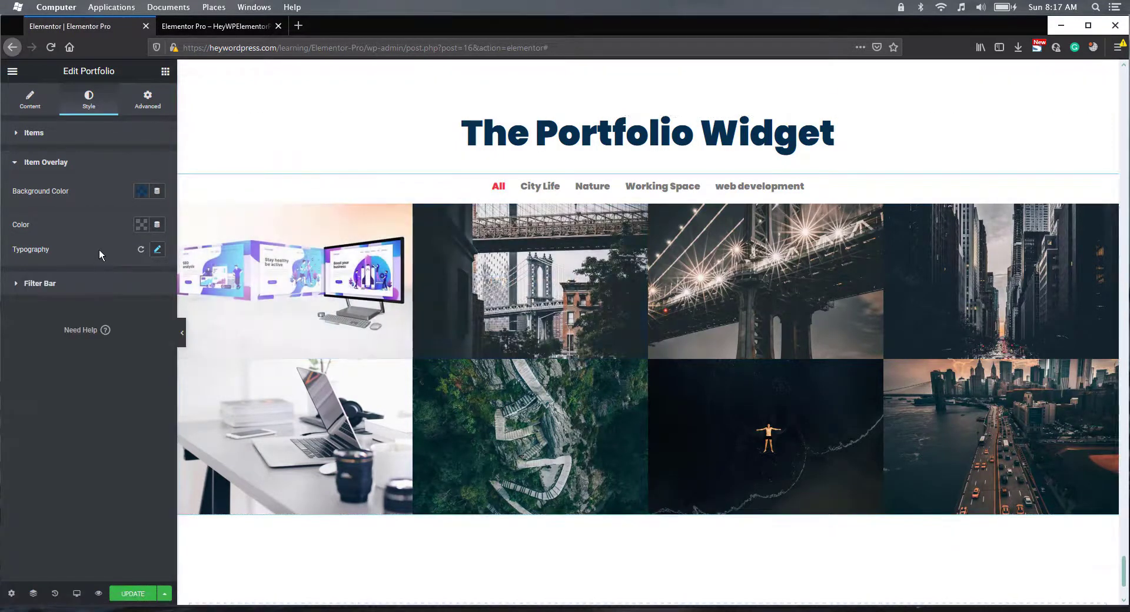
Step: Set the full-width portfolio's filter bar color to the dark blue swatch and its active color to the green swatch
{"action": "left_click", "coordinate": [49, 285]}
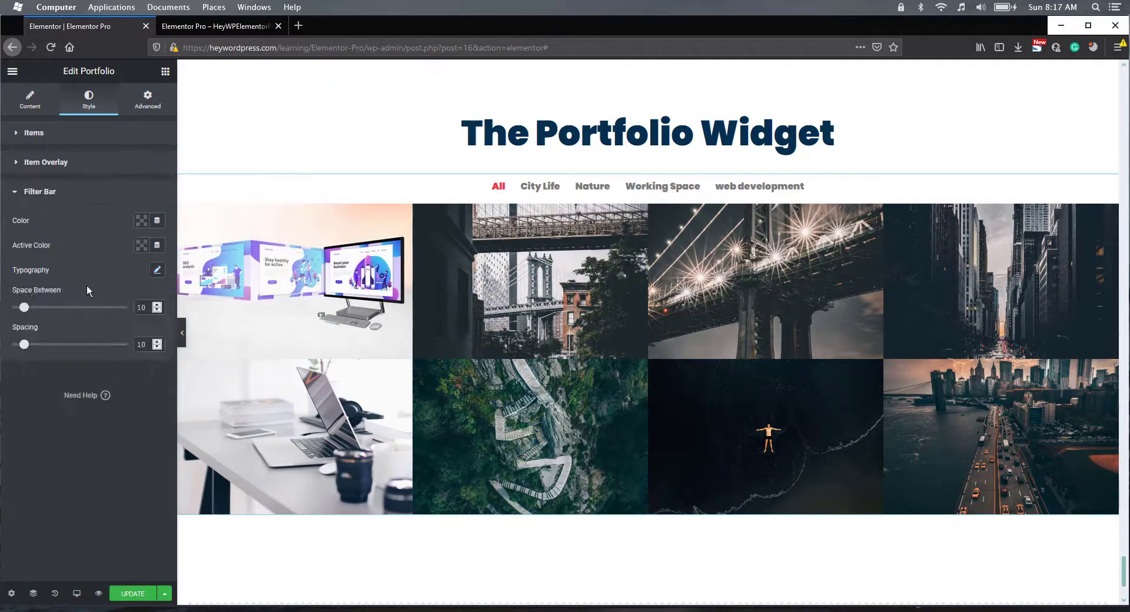
{"action": "left_click", "coordinate": [140, 221]}
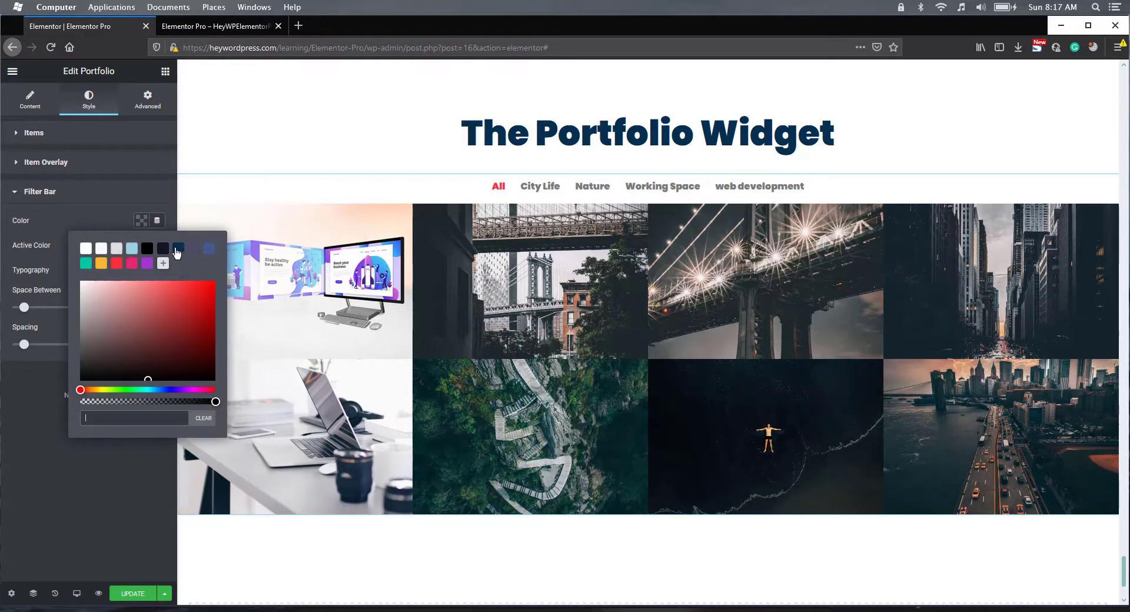
{"action": "left_click", "coordinate": [178, 249]}
{"action": "left_click", "coordinate": [106, 214]}
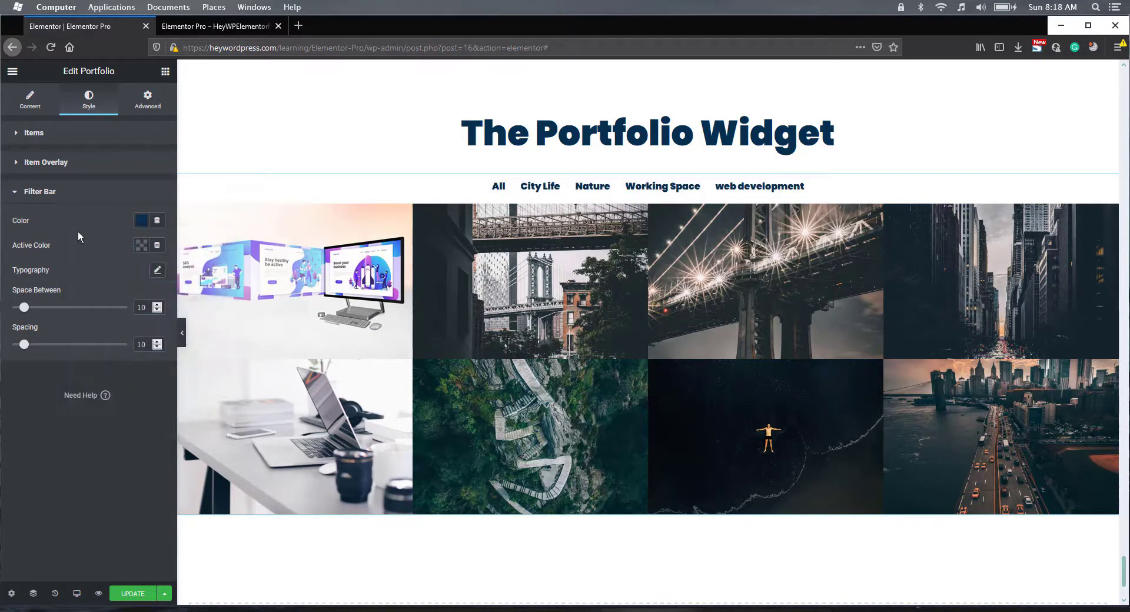
{"action": "left_click", "coordinate": [140, 244]}
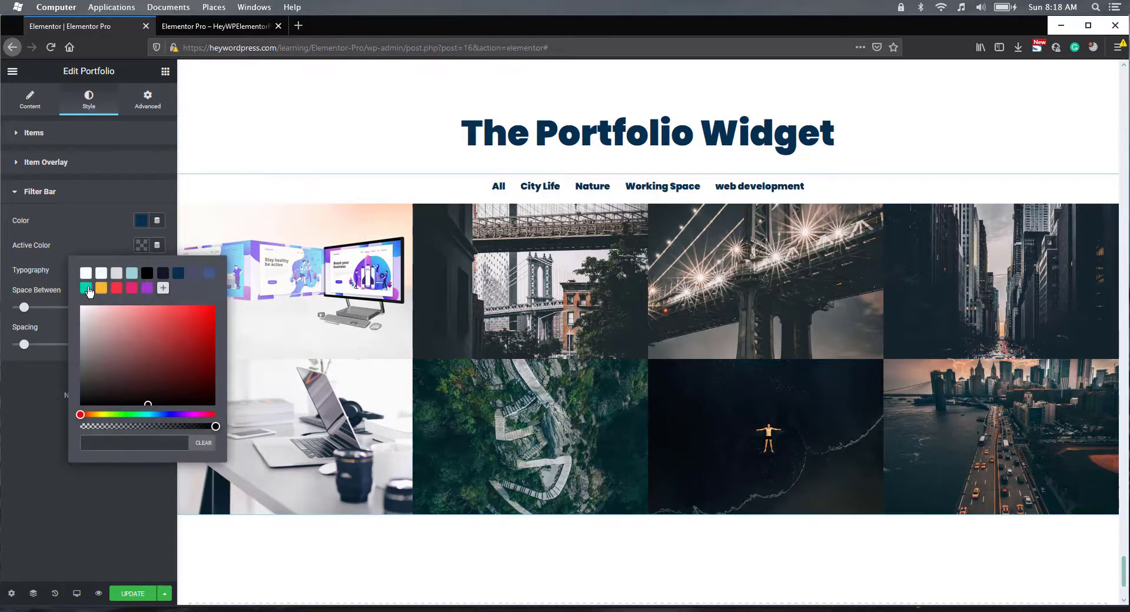
{"action": "left_click", "coordinate": [86, 288]}
{"action": "left_click", "coordinate": [104, 239]}
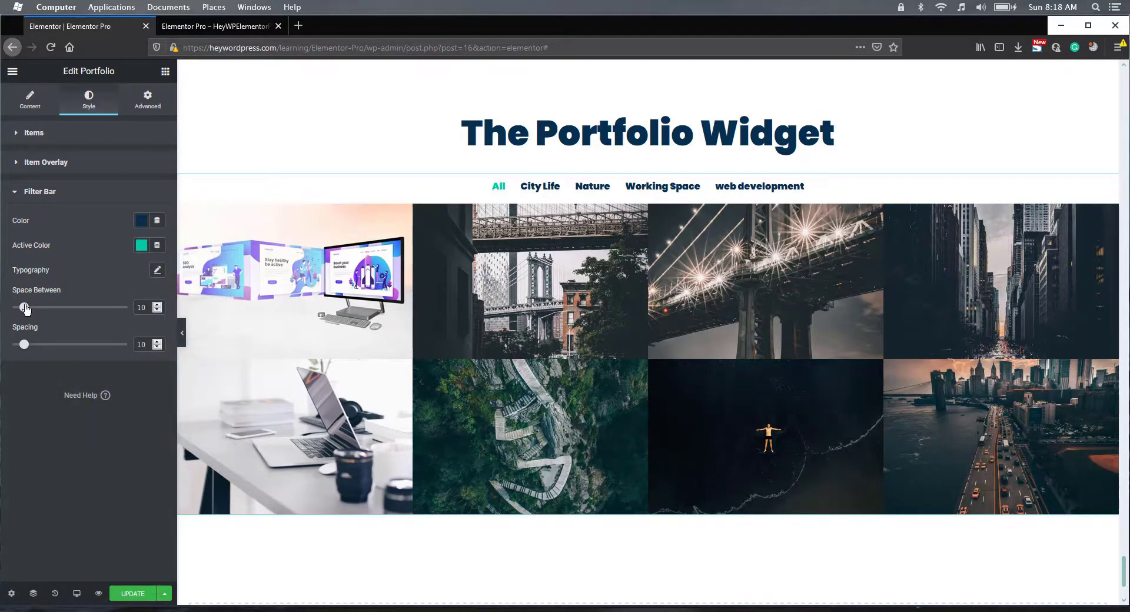
Step: Set the filter bar's Space Between and Spacing both to 25, and update the page
{"action": "left_click_drag", "start_coordinate": [25, 307], "coordinate": [43, 308]}
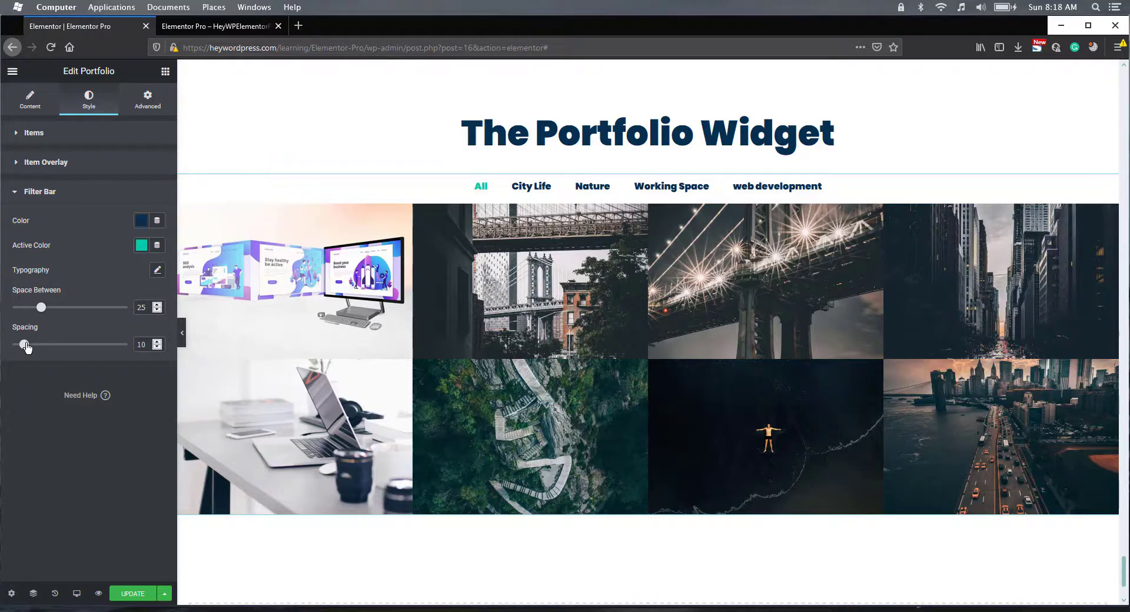
{"action": "left_click_drag", "start_coordinate": [25, 344], "coordinate": [42, 345]}
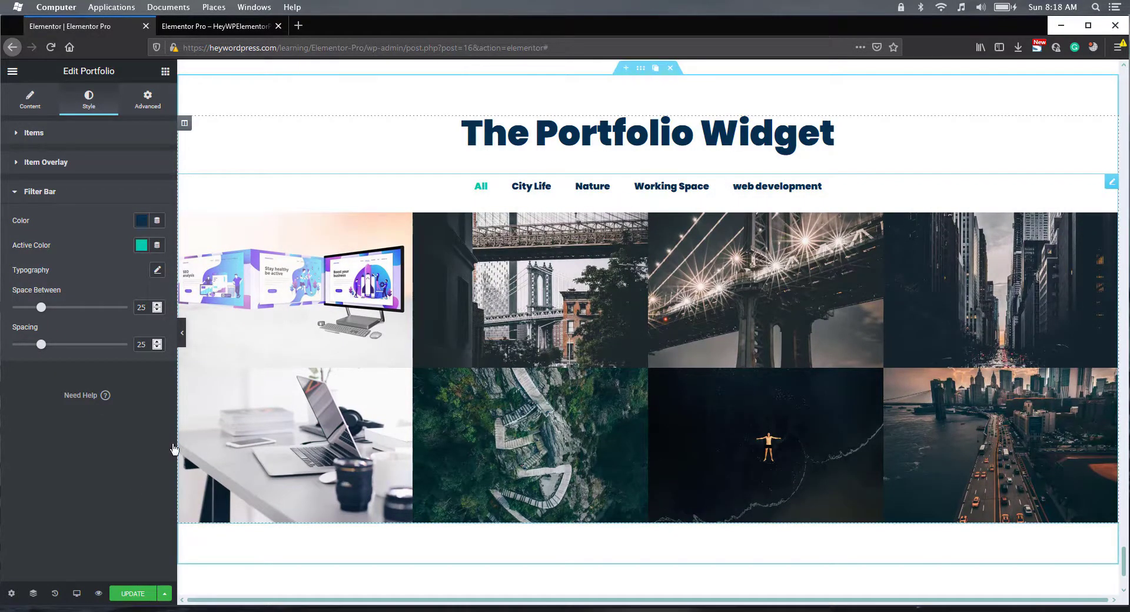
{"action": "left_click", "coordinate": [129, 595]}
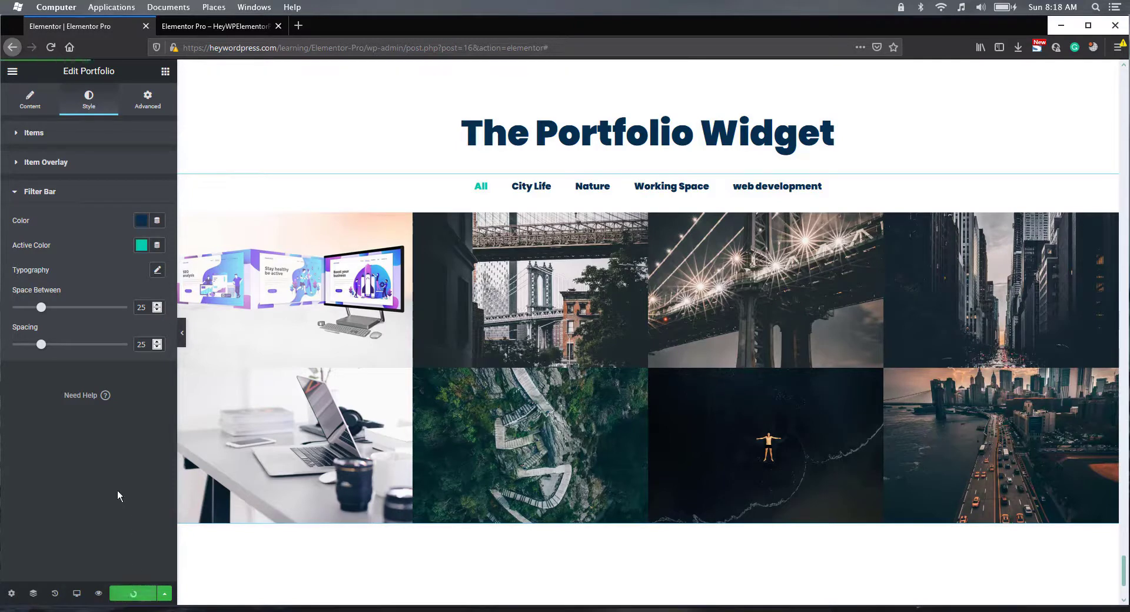
Step: Switch to the page preview and examine the portfolio sections near the end of the page, including the full-width filtered one
{"action": "left_click", "coordinate": [234, 28]}
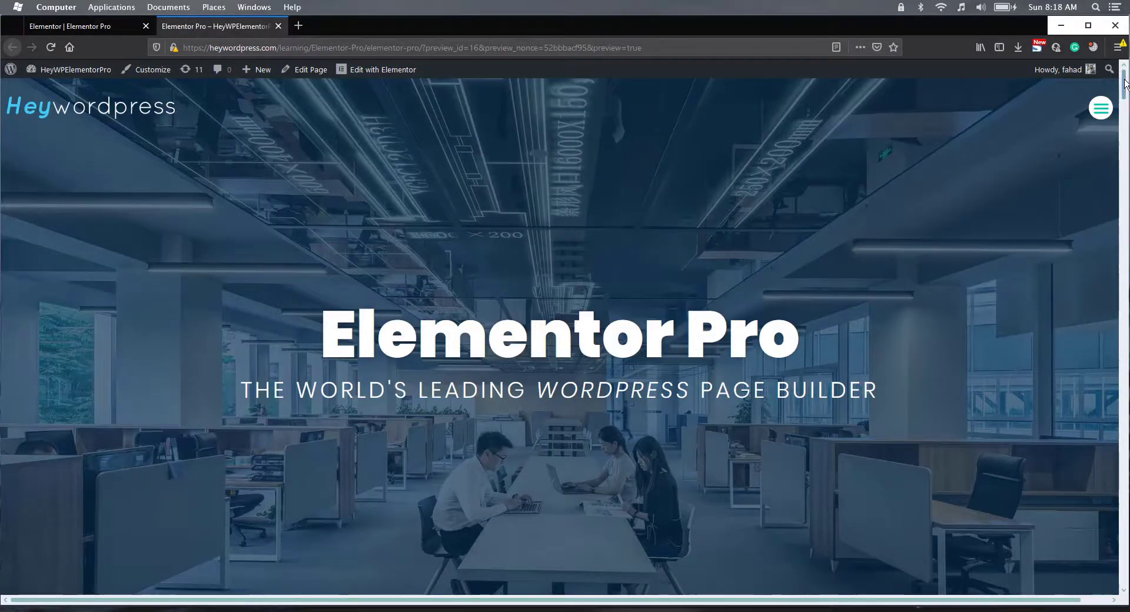
{"action": "left_click_drag", "start_coordinate": [1125, 84], "coordinate": [1113, 584]}
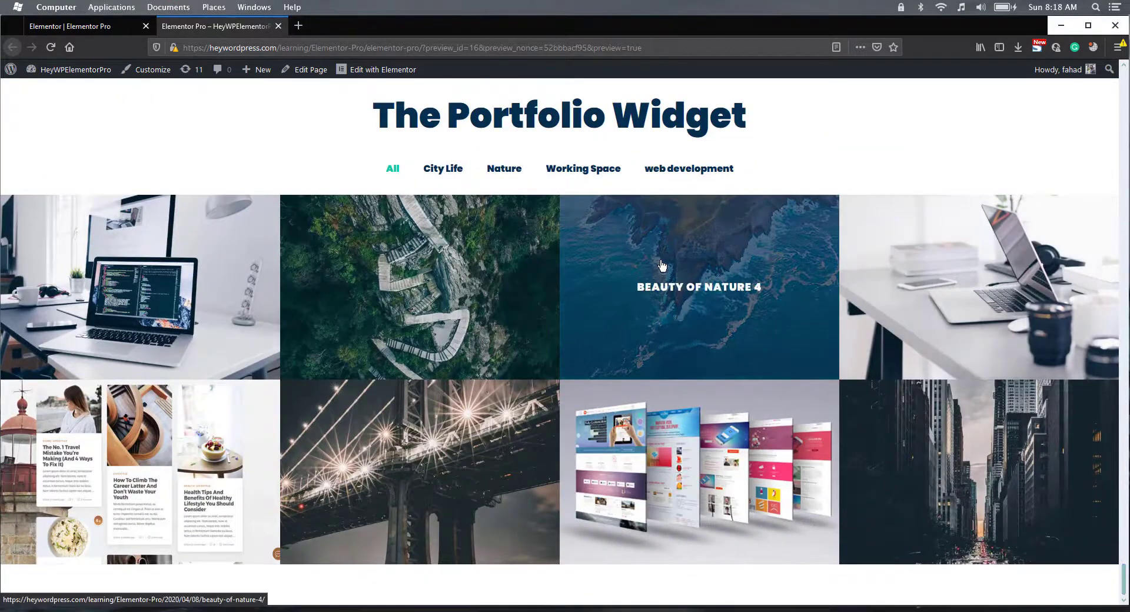
{"action": "scroll", "coordinate": [664, 263], "scroll_direction": "up", "scroll_amount": 5}
{"action": "scroll", "coordinate": [677, 279], "scroll_direction": "down", "scroll_amount": 15}
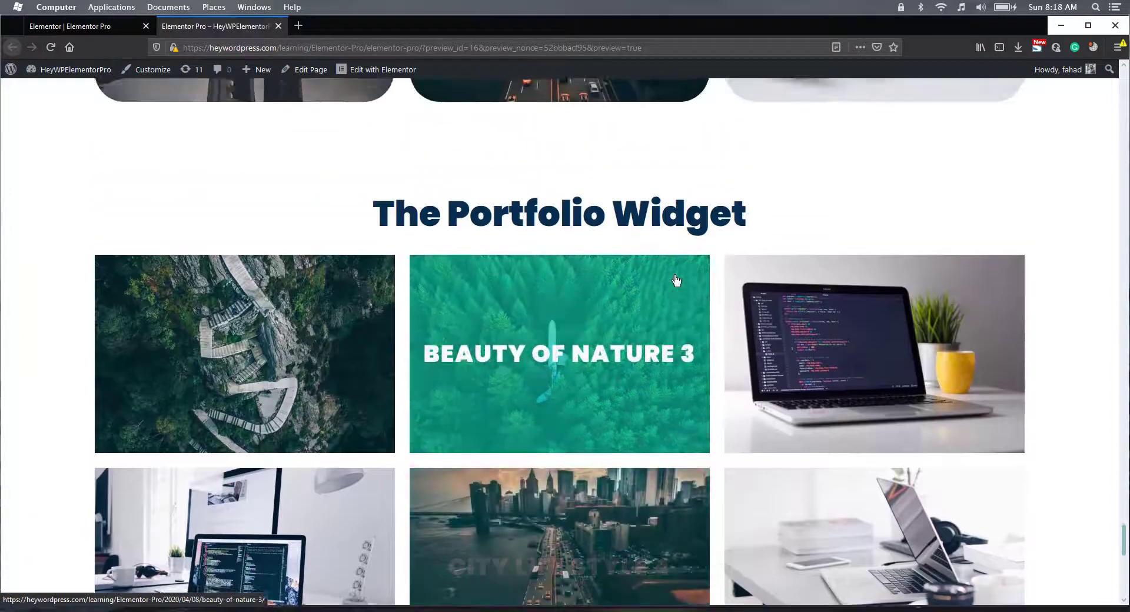
{"action": "scroll", "coordinate": [676, 283], "scroll_direction": "down", "scroll_amount": 1}
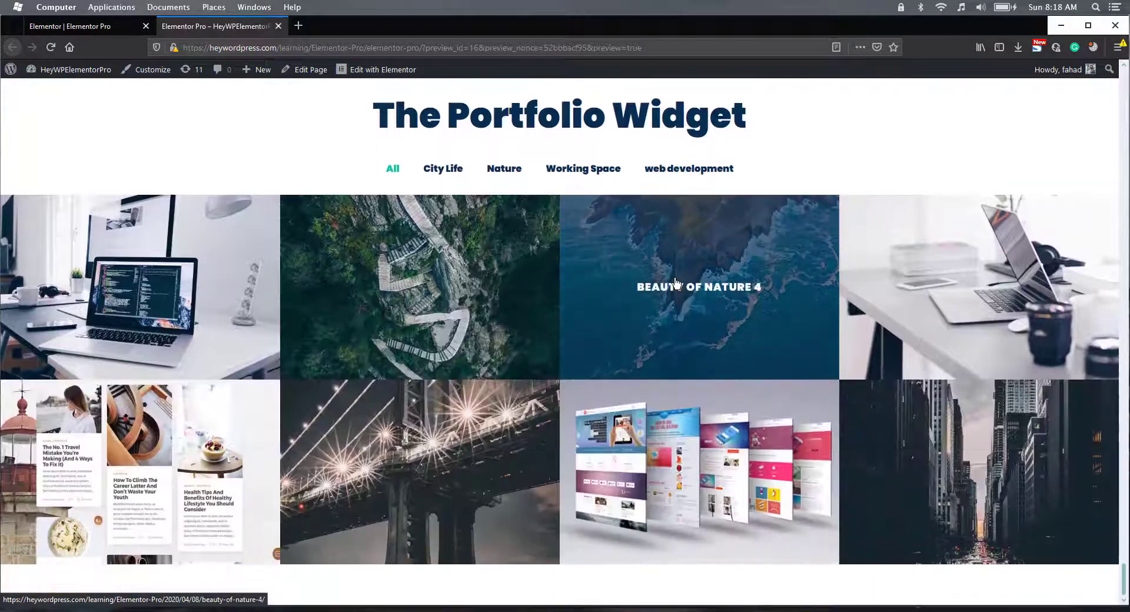
Step: Test the portfolio filter bar with Working Space, Nature, City Life and web development, finishing on All
{"action": "left_click", "coordinate": [576, 169]}
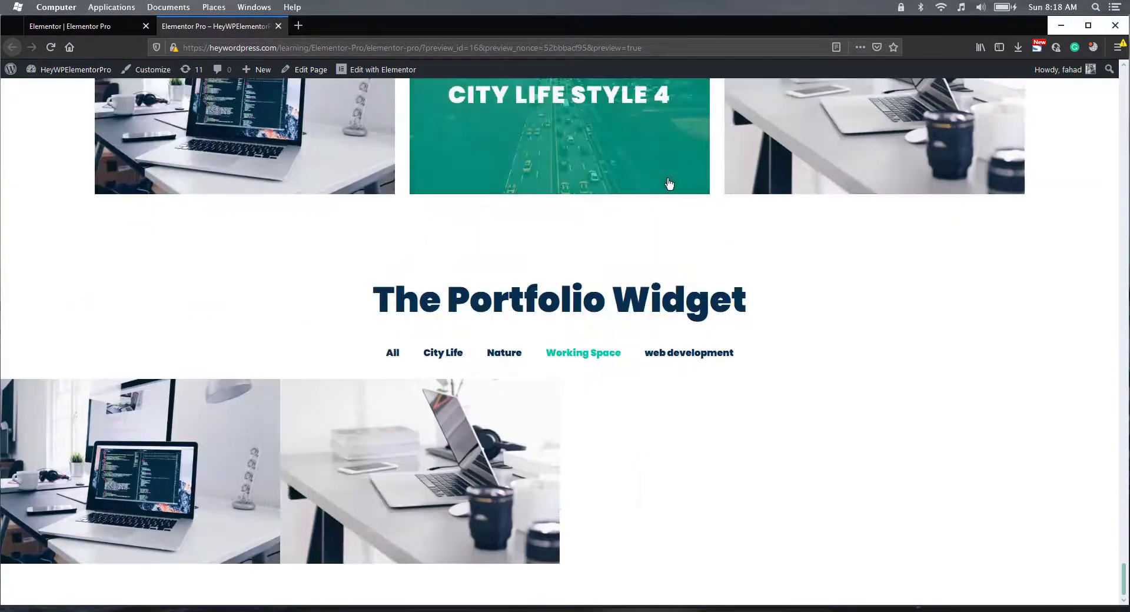
{"action": "left_click", "coordinate": [497, 353]}
{"action": "left_click", "coordinate": [443, 353]}
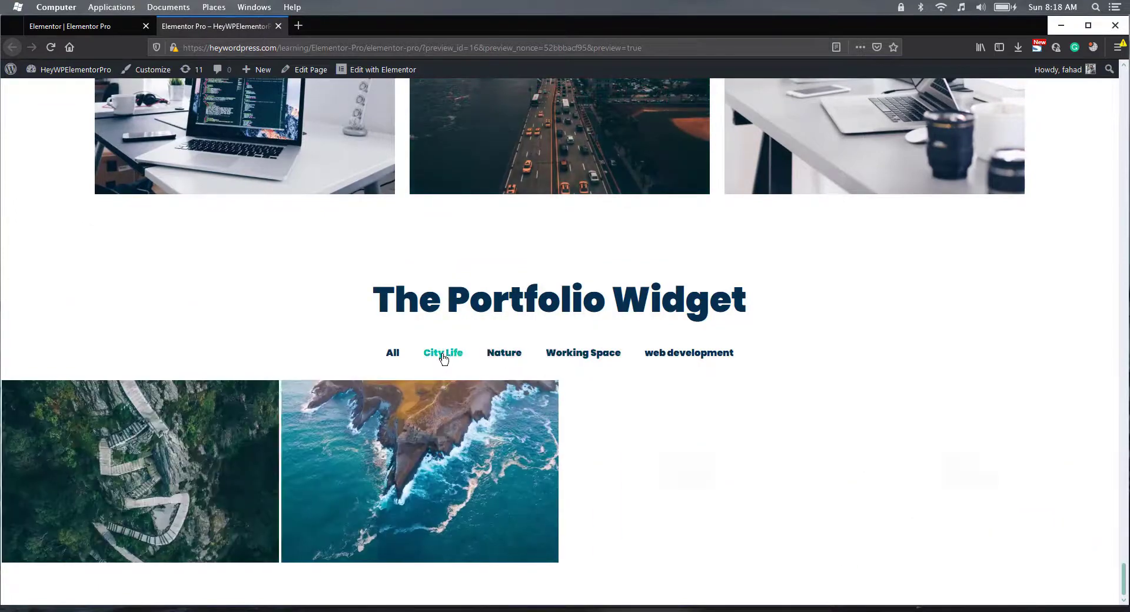
{"action": "left_click", "coordinate": [693, 360]}
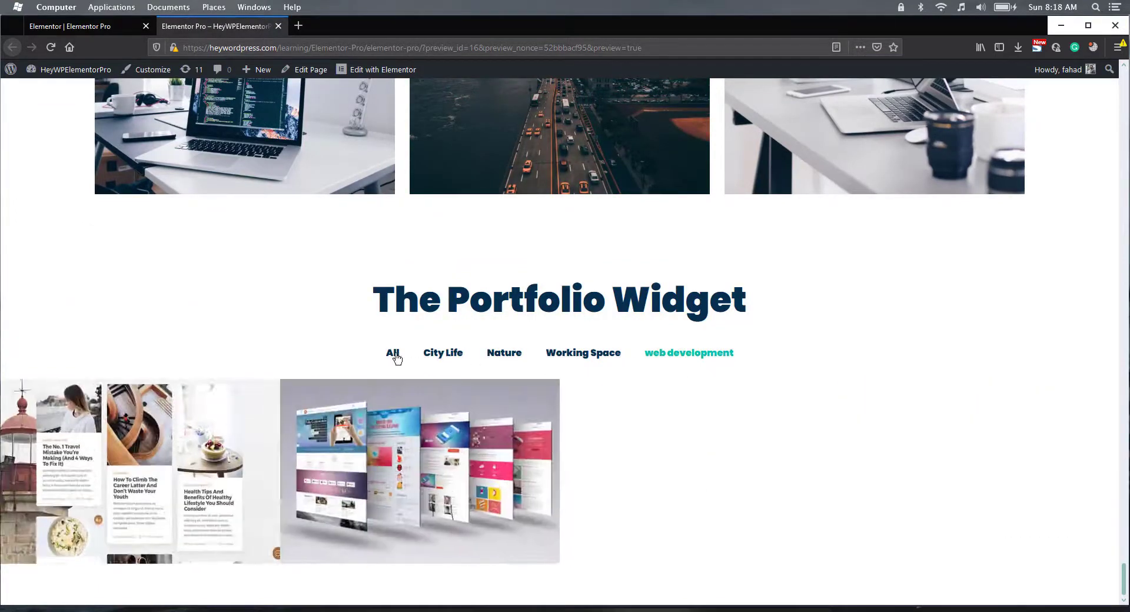
{"action": "left_click", "coordinate": [391, 354]}
{"action": "scroll", "coordinate": [580, 366], "scroll_direction": "down", "scroll_amount": 3}
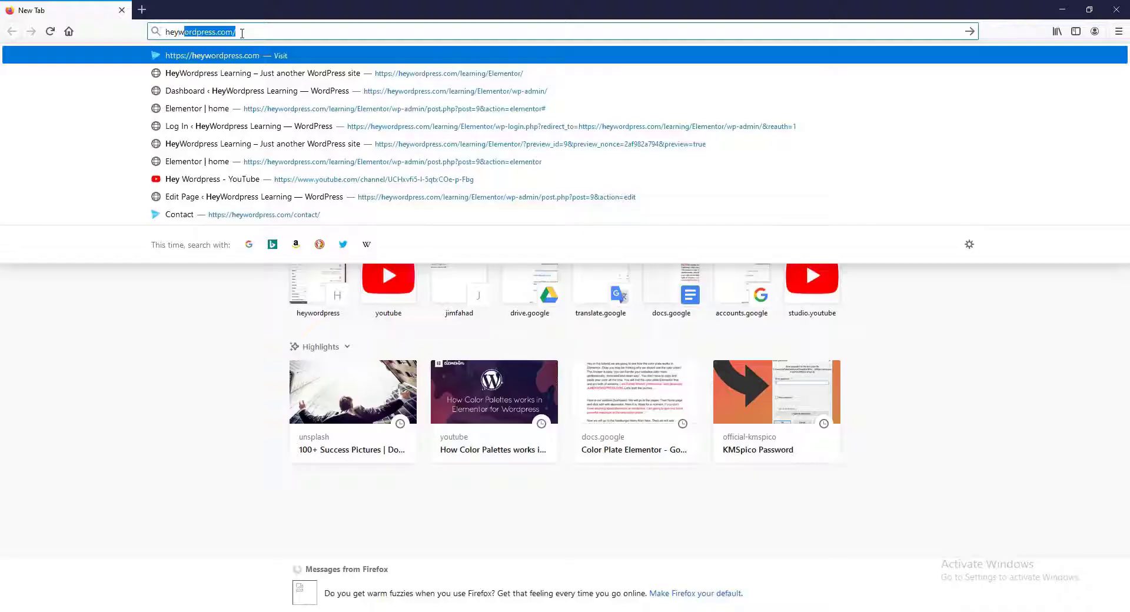
Step: Open the heywordpress.com website in the browser
{"action": "key", "text": "Return"}
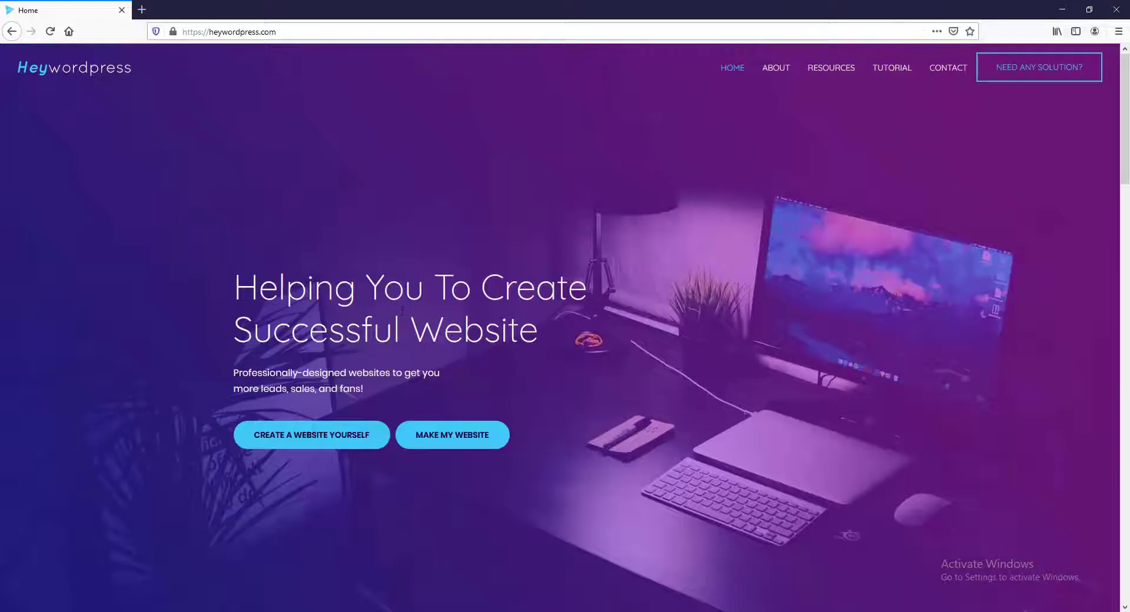